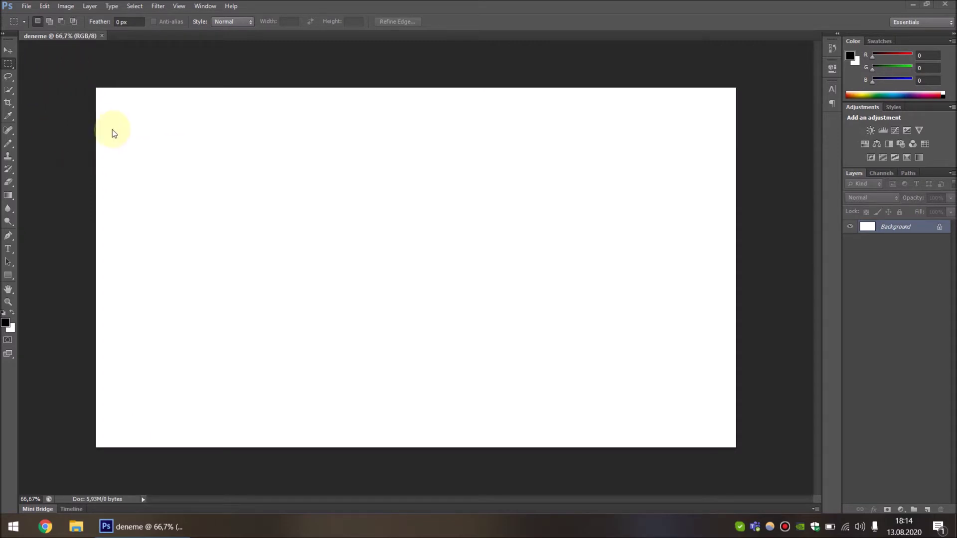
- Draw a wide black rectangle, 1414 × 425 px, across the middle of the canvas
{"action": "left_click", "coordinate": [28, 9]}
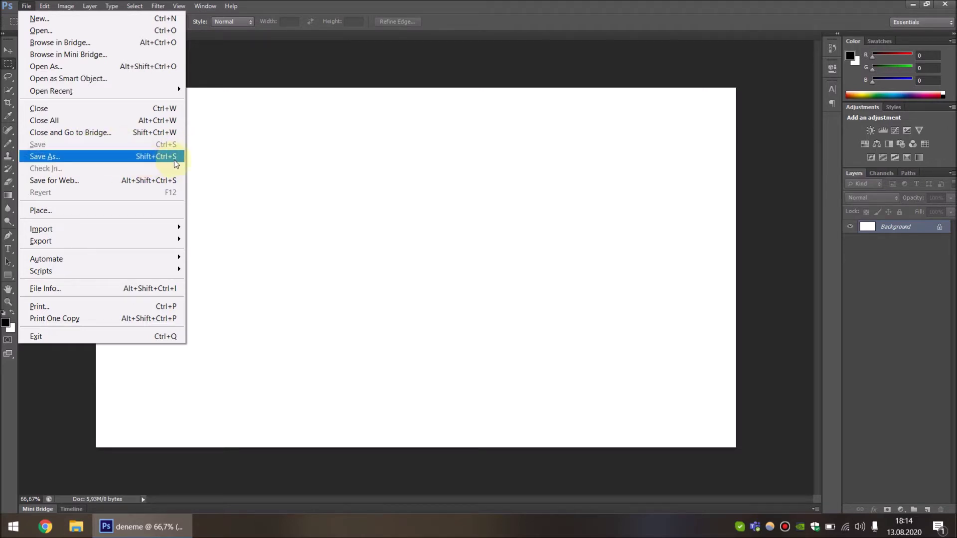
{"action": "left_click", "coordinate": [357, 239]}
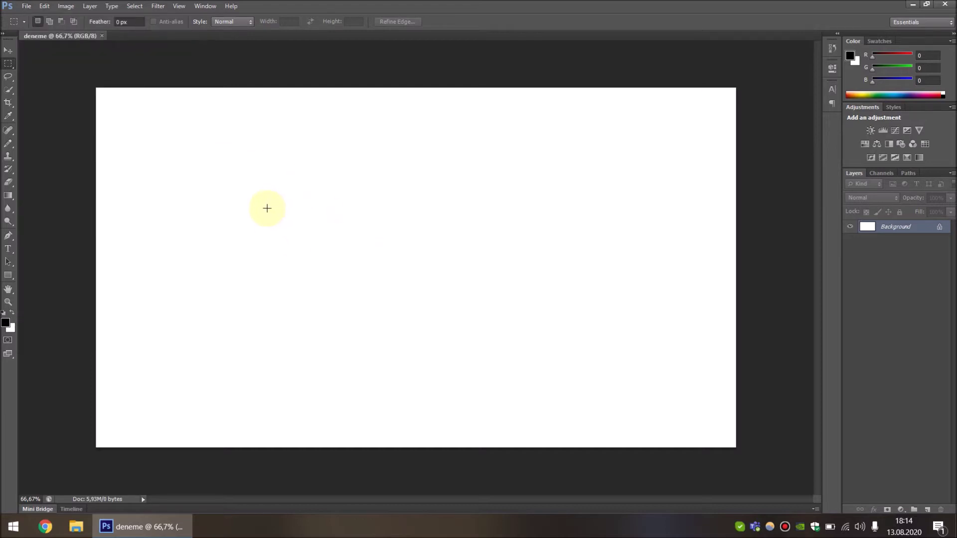
{"action": "left_click", "coordinate": [8, 273]}
{"action": "left_click", "coordinate": [31, 273]}
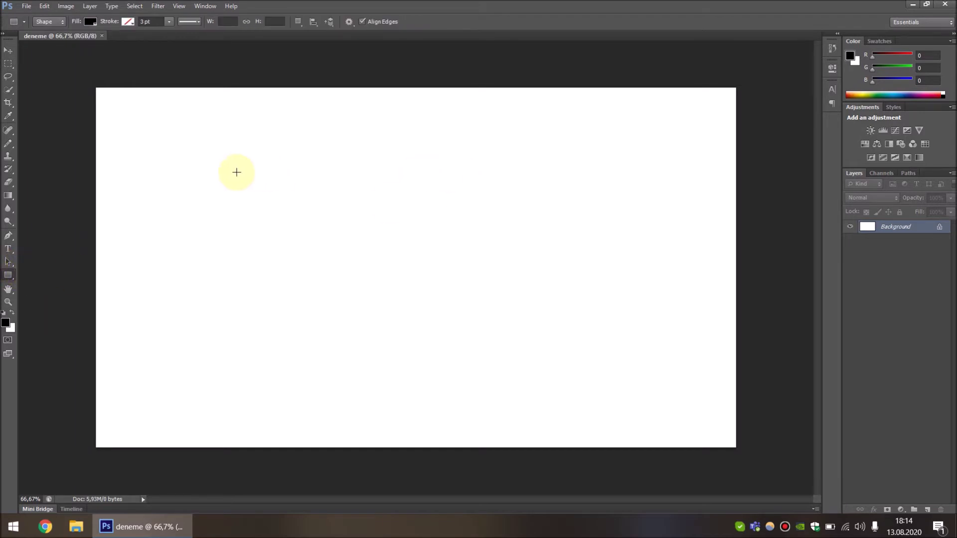
{"action": "left_click_drag", "start_coordinate": [200, 201], "coordinate": [672, 342]}
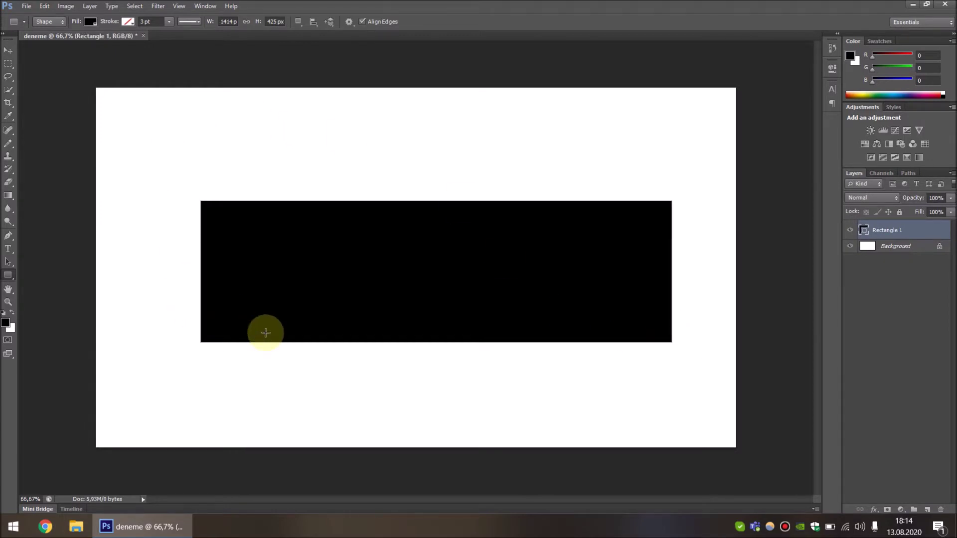
{"action": "left_click", "coordinate": [27, 7]}
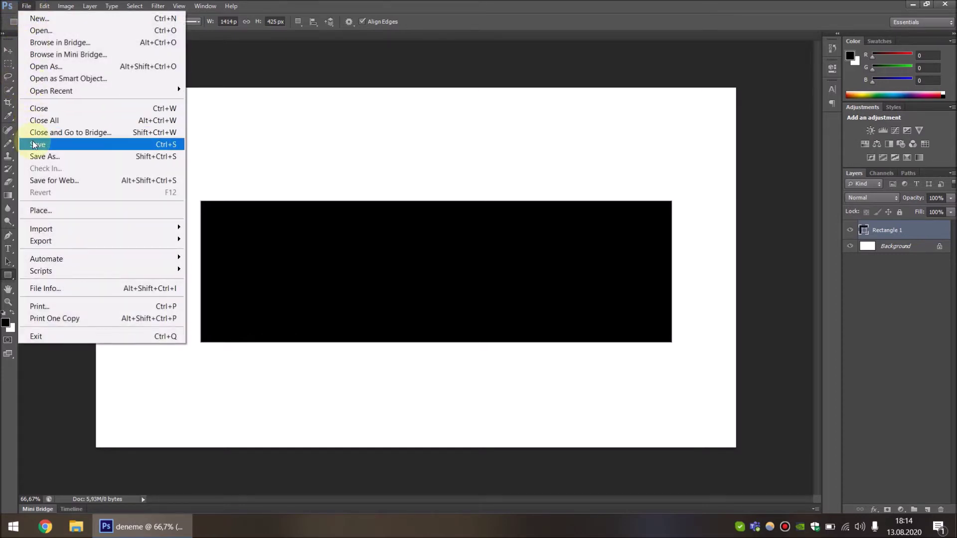
- Start Save As, targeting the Desktop folder with the file name deneme.psd
{"action": "left_click", "coordinate": [55, 145]}
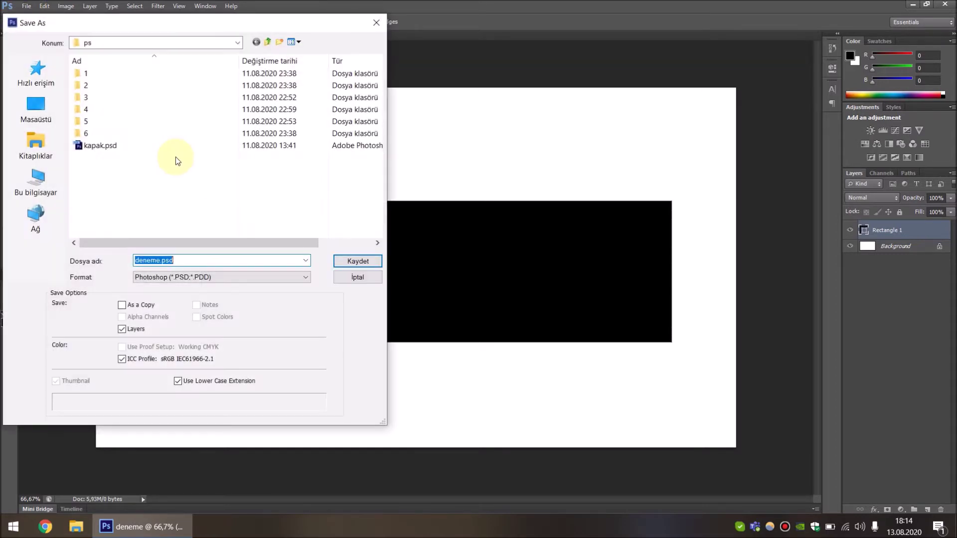
{"action": "left_click_drag", "start_coordinate": [225, 25], "coordinate": [343, 34]}
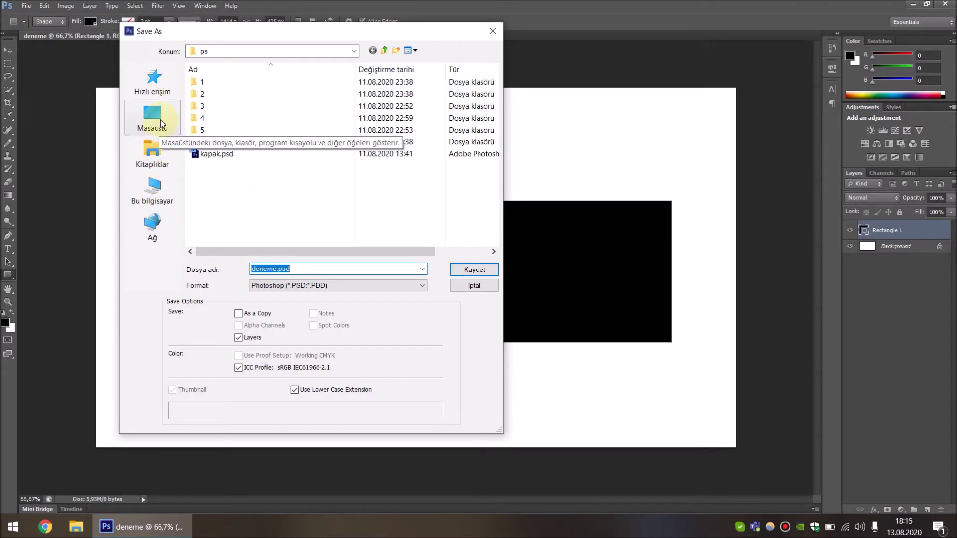
{"action": "left_click", "coordinate": [150, 192]}
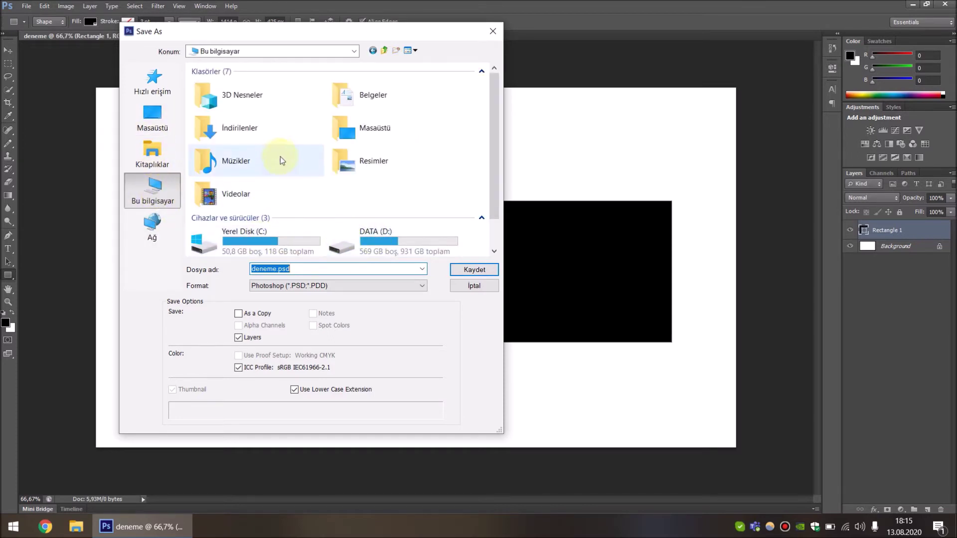
{"action": "left_click", "coordinate": [164, 129]}
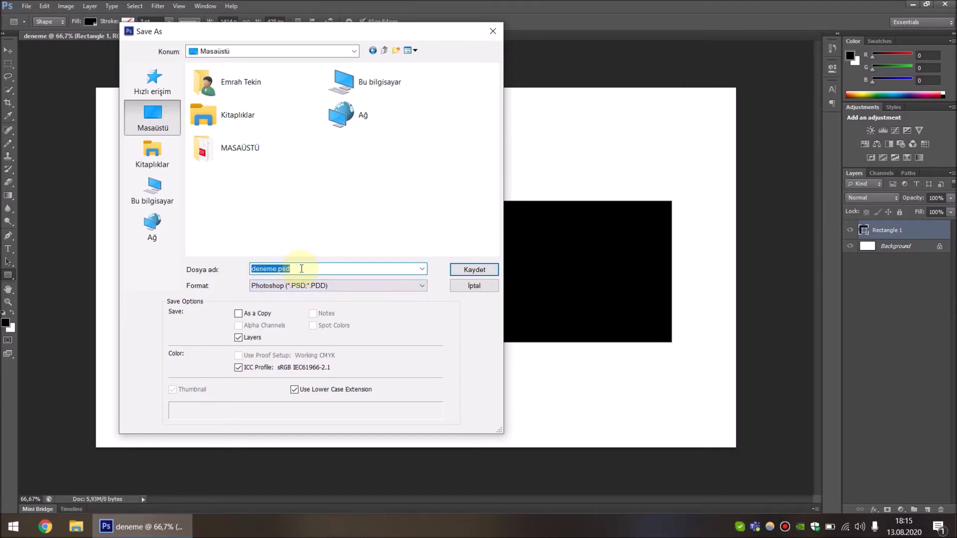
{"action": "left_click_drag", "start_coordinate": [290, 269], "coordinate": [276, 269]}
{"action": "left_click", "coordinate": [348, 268]}
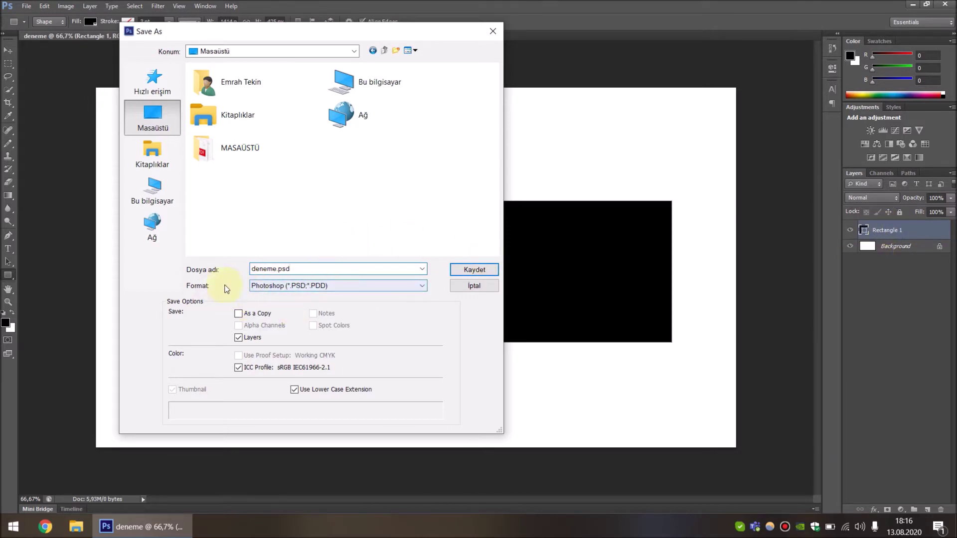
{"action": "left_click", "coordinate": [361, 287]}
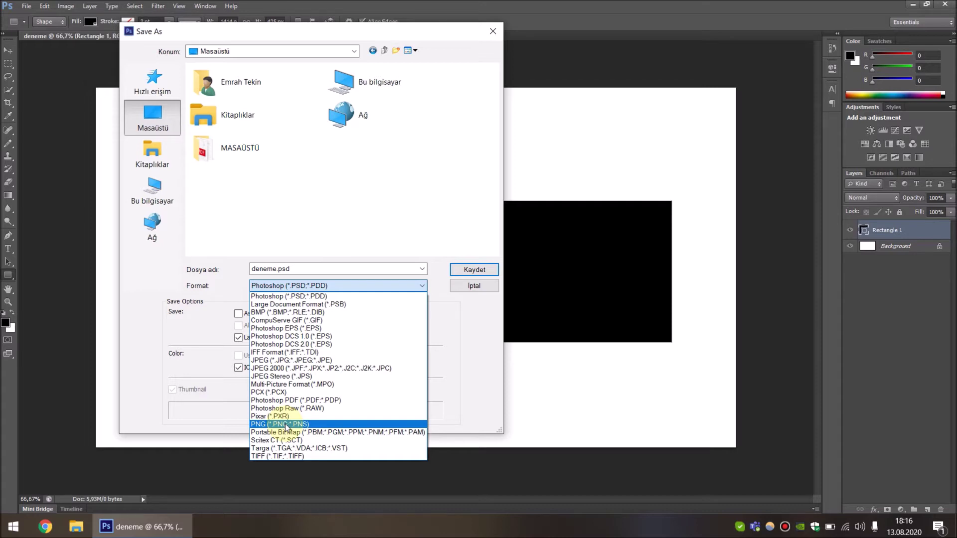
- Save deneme.psd in Photoshop PSD format, accept the format options, and close the document
{"action": "left_click", "coordinate": [312, 297]}
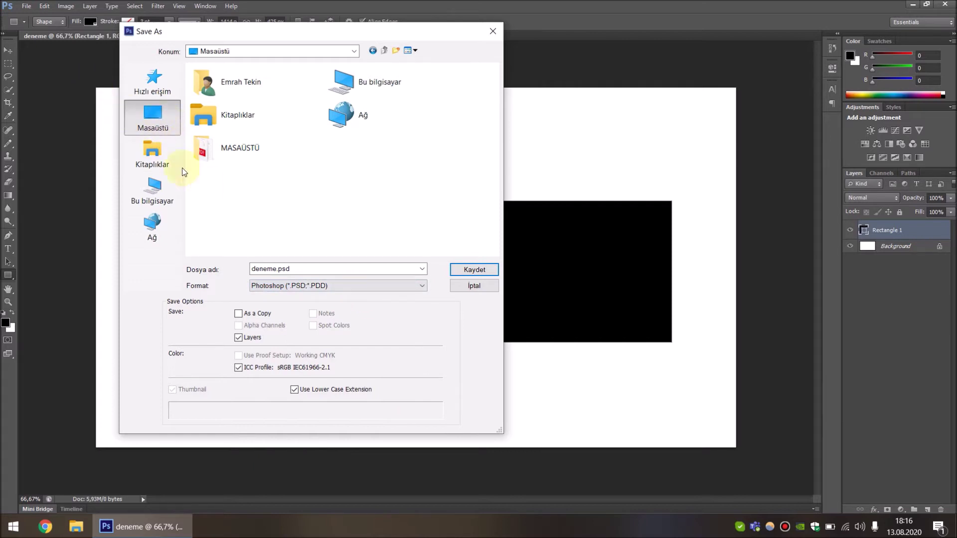
{"action": "left_click", "coordinate": [275, 270]}
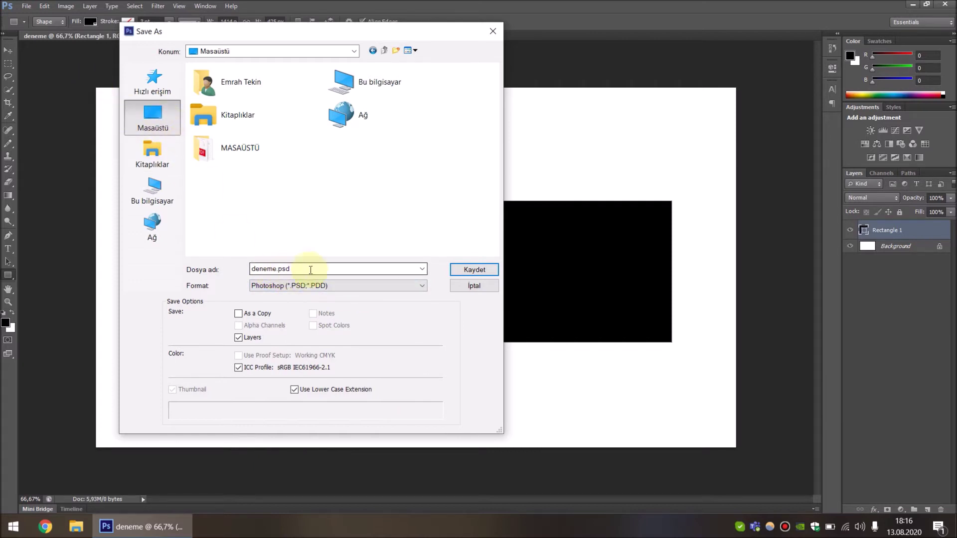
{"action": "left_click", "coordinate": [486, 269]}
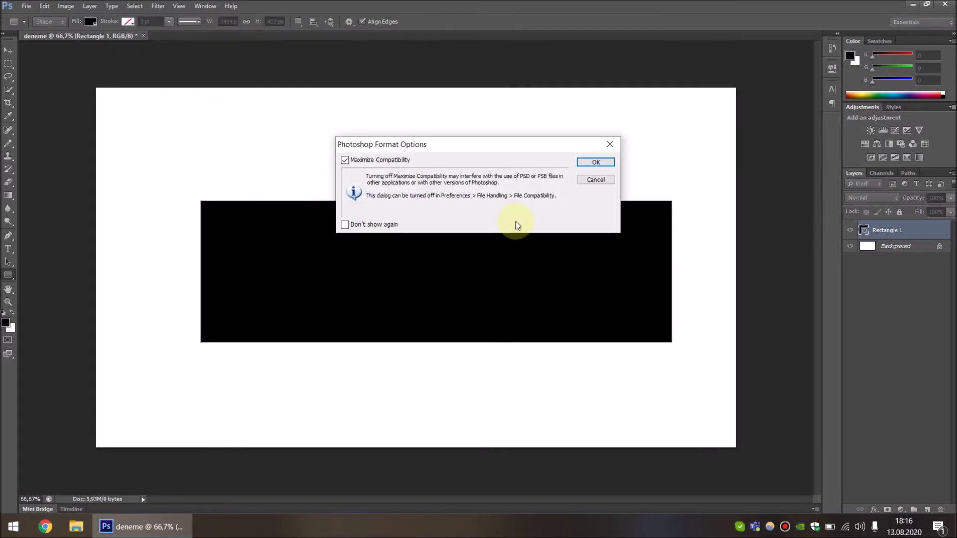
{"action": "left_click", "coordinate": [597, 163]}
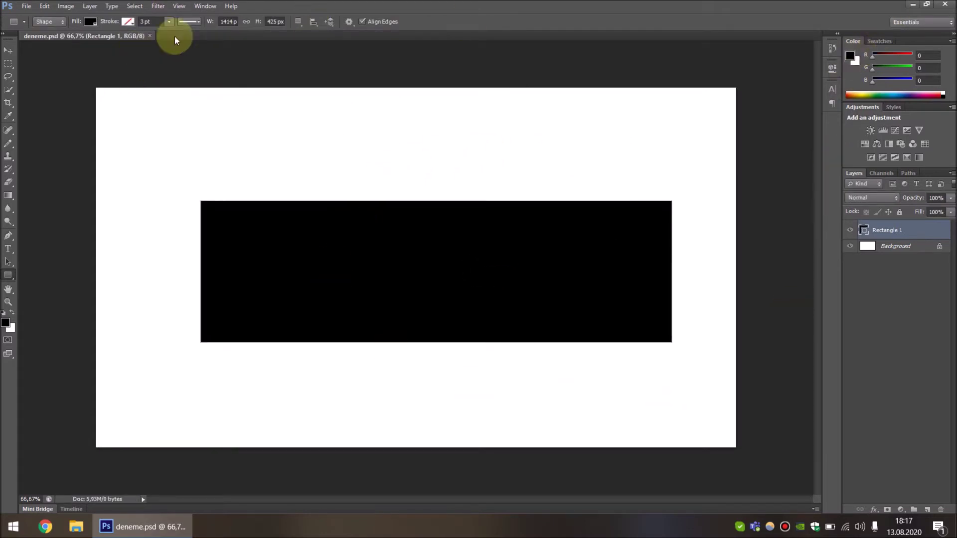
{"action": "key", "text": "ctrl+w"}
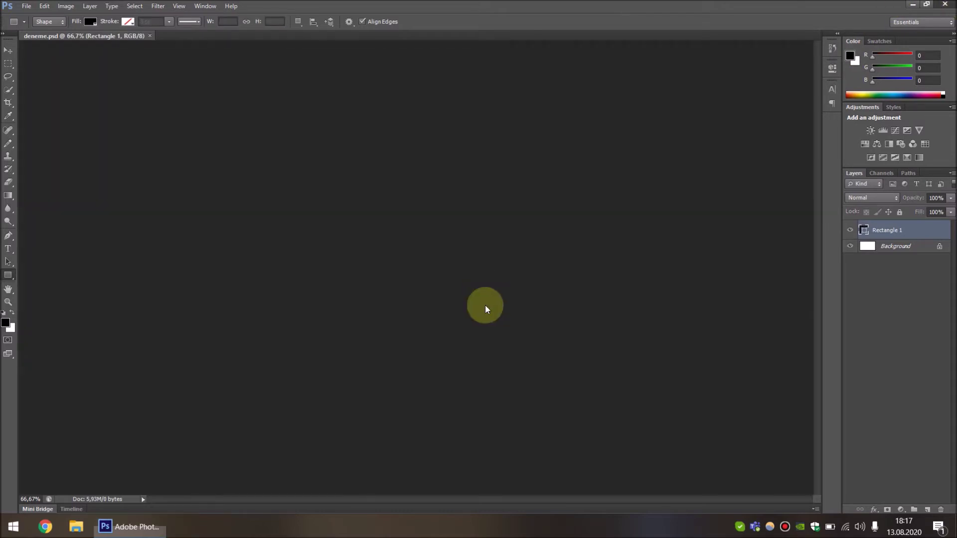
- Quit Photoshop and reopen deneme.psd from the desktop
{"action": "key", "text": "ctrl+q"}
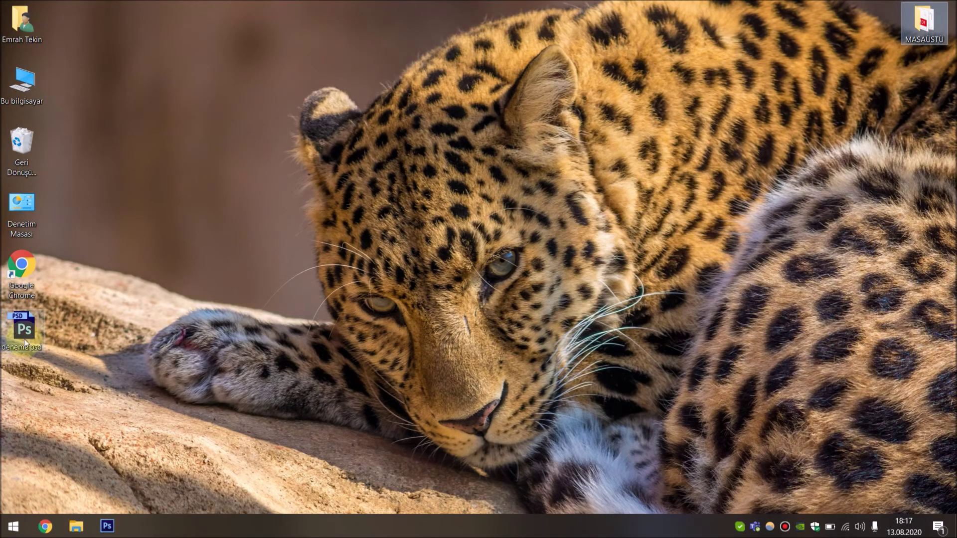
{"action": "left_click", "coordinate": [37, 332]}
{"action": "double_click", "coordinate": [30, 327]}
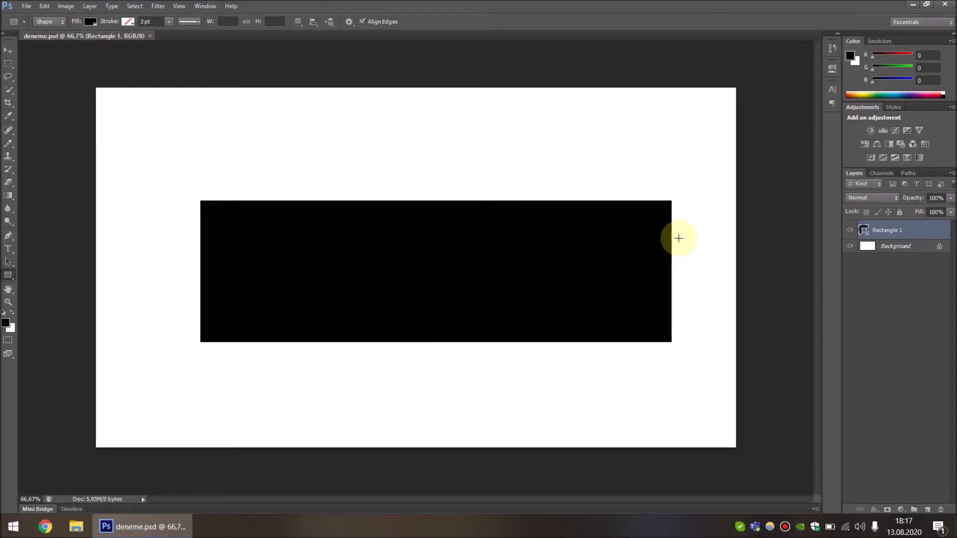
- Move the large black rectangle lower on the canvas
{"action": "left_click", "coordinate": [8, 51]}
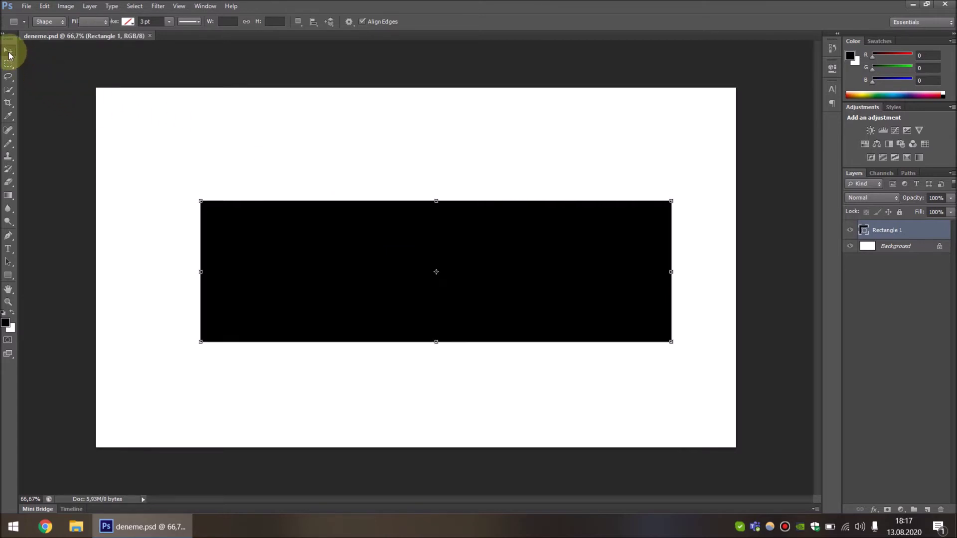
{"action": "mouse_move", "coordinate": [492, 286]}
{"action": "left_mouse_down"}
{"action": "mouse_move", "coordinate": [403, 321]}
{"action": "mouse_move", "coordinate": [460, 235]}
{"action": "mouse_move", "coordinate": [476, 356]}
{"action": "left_mouse_up"}
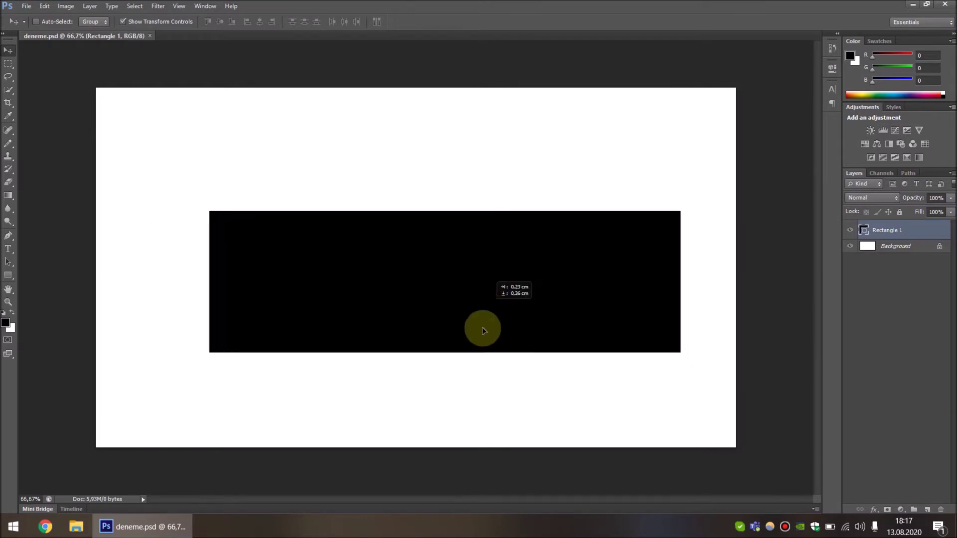
{"action": "left_click_drag", "start_coordinate": [477, 356], "coordinate": [479, 361]}
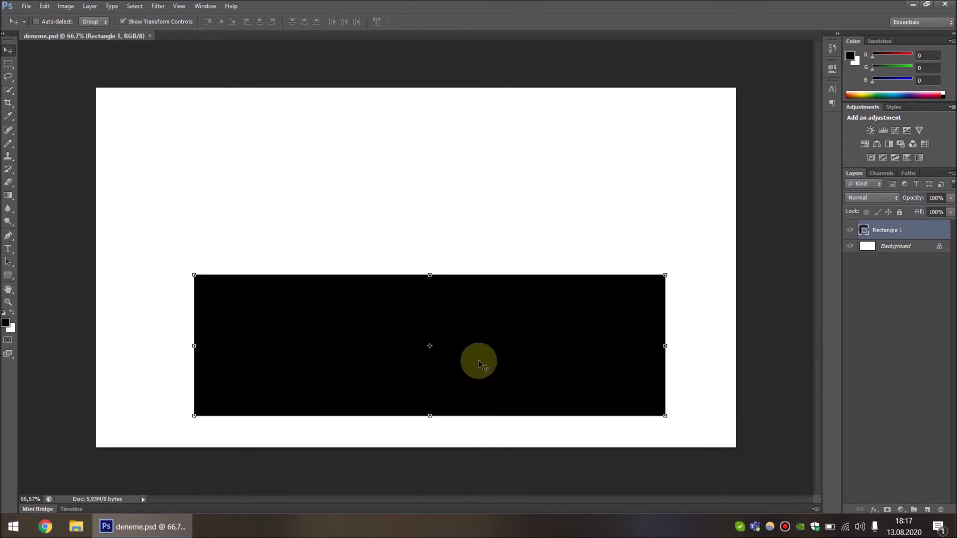
- Draw a second black rectangle, 754 × 326 px, in the upper left
{"action": "left_click", "coordinate": [8, 274]}
{"action": "left_click", "coordinate": [44, 273]}
{"action": "mouse_move", "coordinate": [176, 134]}
{"action": "left_mouse_down"}
{"action": "mouse_move", "coordinate": [291, 240]}
{"action": "mouse_move", "coordinate": [427, 243]}
{"action": "left_mouse_up"}
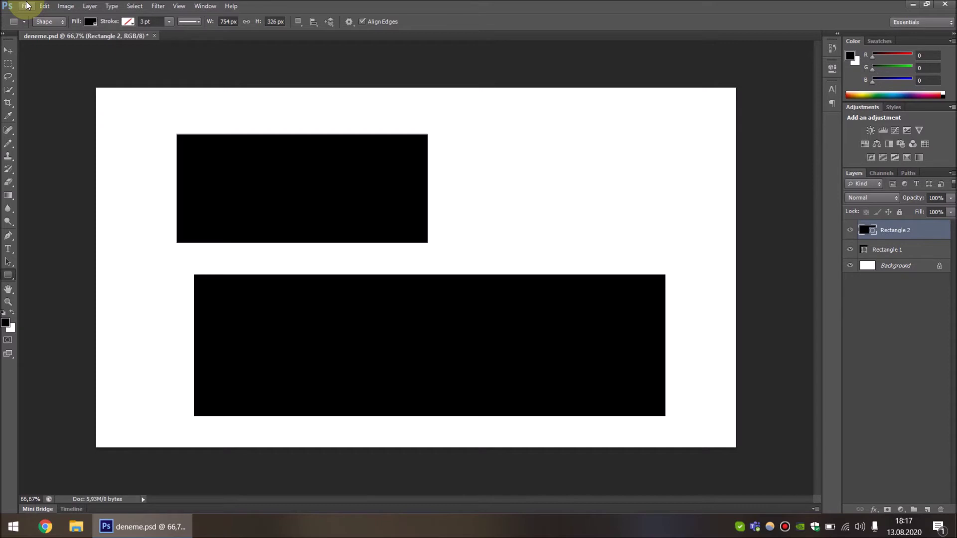
{"action": "left_click", "coordinate": [26, 6]}
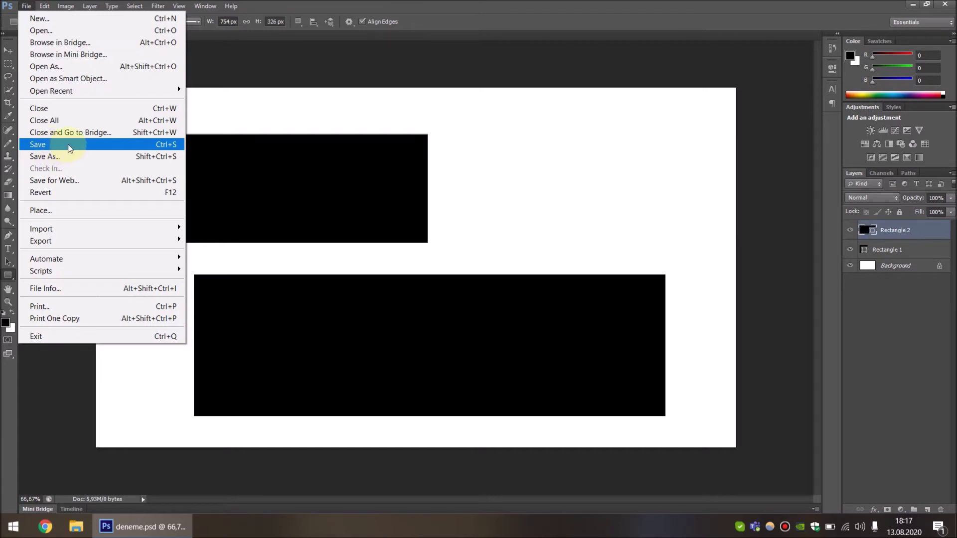
- Save a copy to the Desktop as deneme.jpg in JPEG format
{"action": "left_click", "coordinate": [210, 75]}
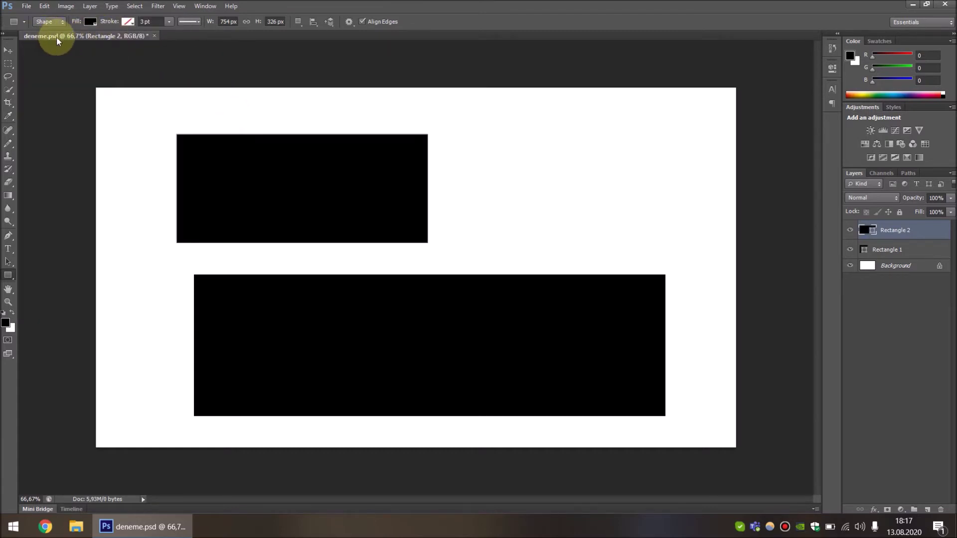
{"action": "left_click", "coordinate": [26, 7]}
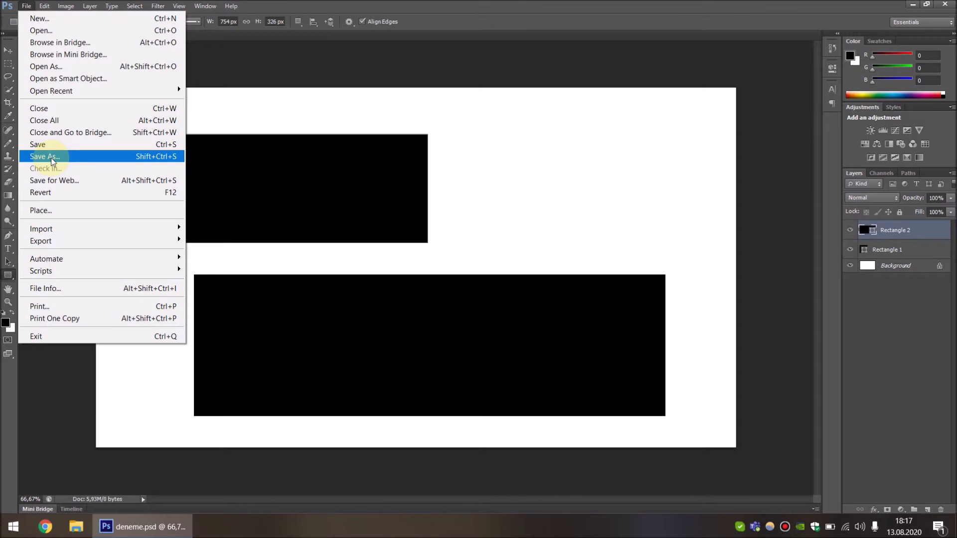
{"action": "left_click", "coordinate": [53, 158]}
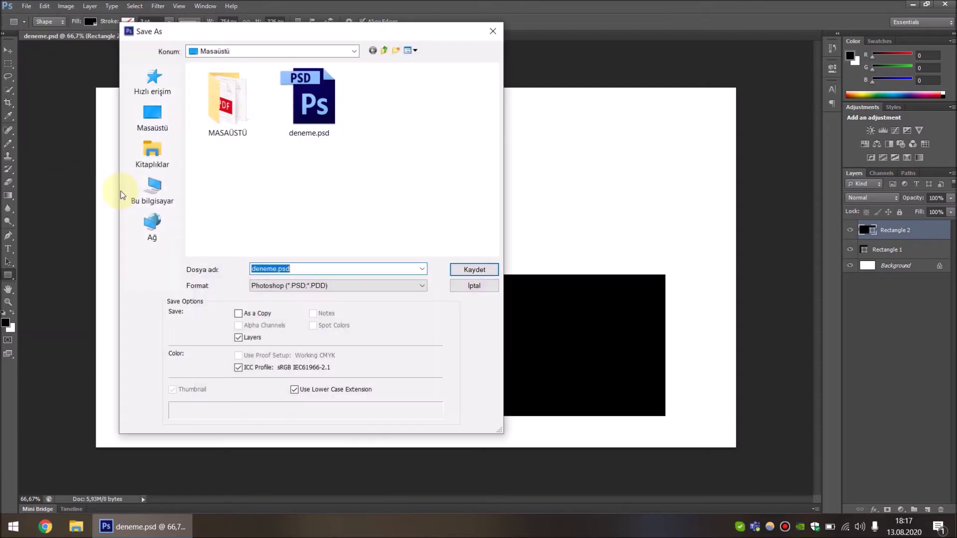
{"action": "left_click", "coordinate": [163, 121]}
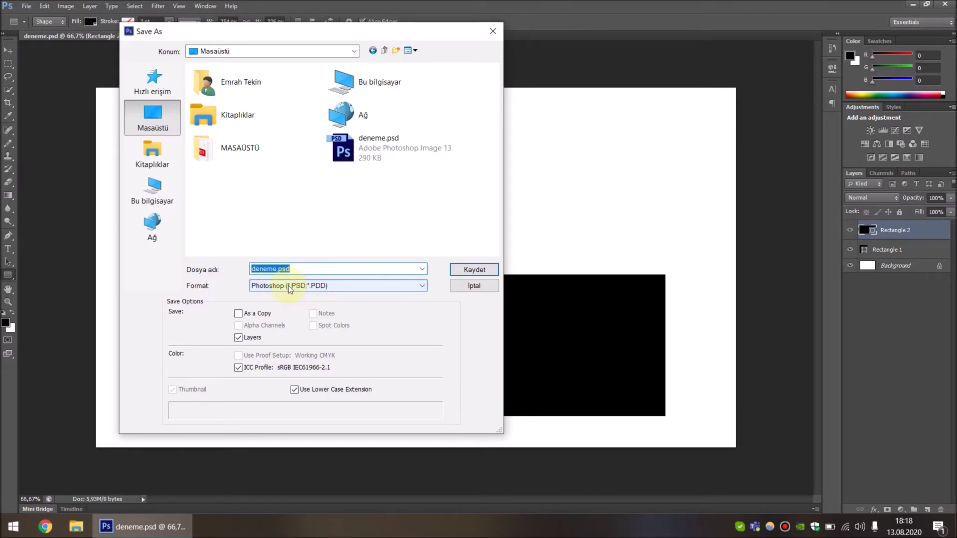
{"action": "left_click", "coordinate": [311, 284]}
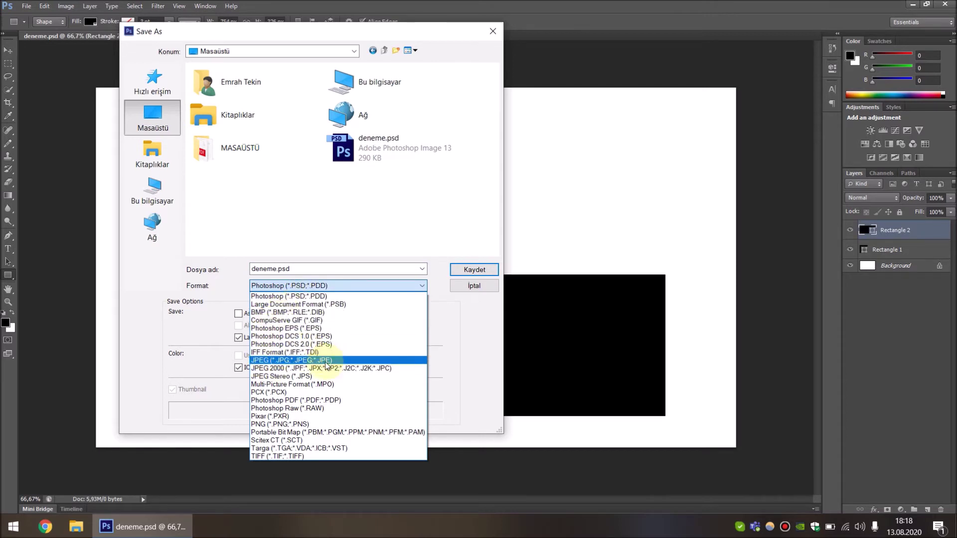
{"action": "left_click", "coordinate": [310, 360]}
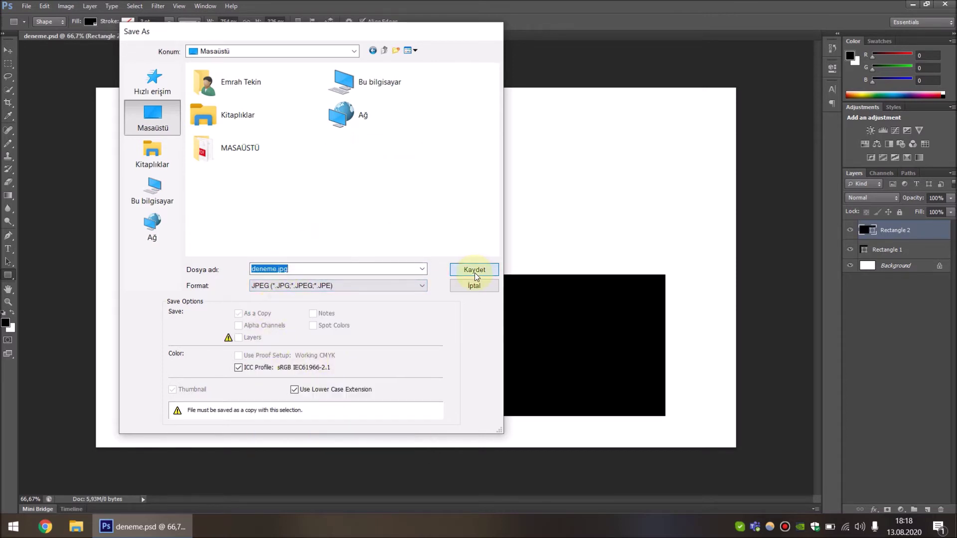
{"action": "left_click", "coordinate": [474, 273]}
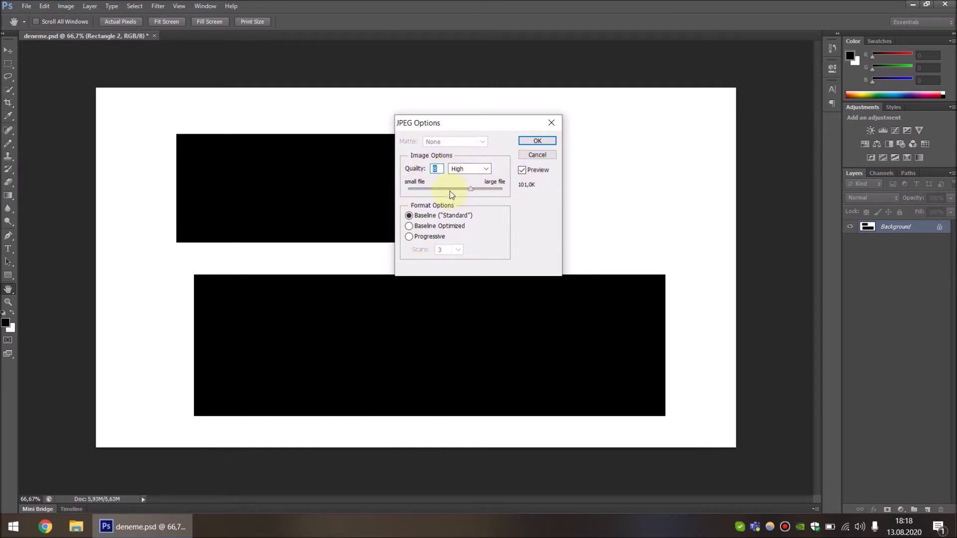
- Set JPEG quality to Maximum (10) and confirm to finish saving deneme.jpg
{"action": "left_click", "coordinate": [484, 169]}
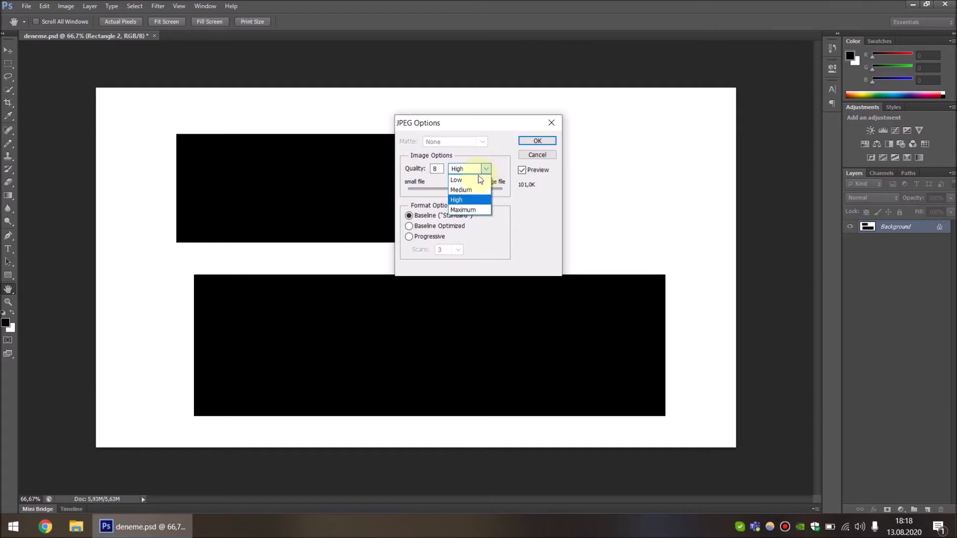
{"action": "left_click", "coordinate": [468, 209]}
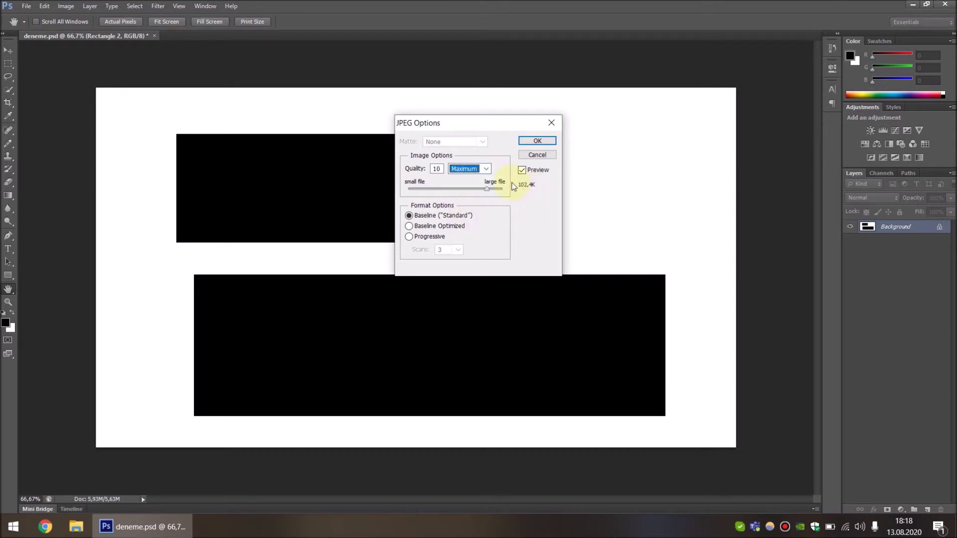
{"action": "left_click", "coordinate": [486, 169]}
{"action": "left_click", "coordinate": [466, 201]}
{"action": "left_click", "coordinate": [485, 169]}
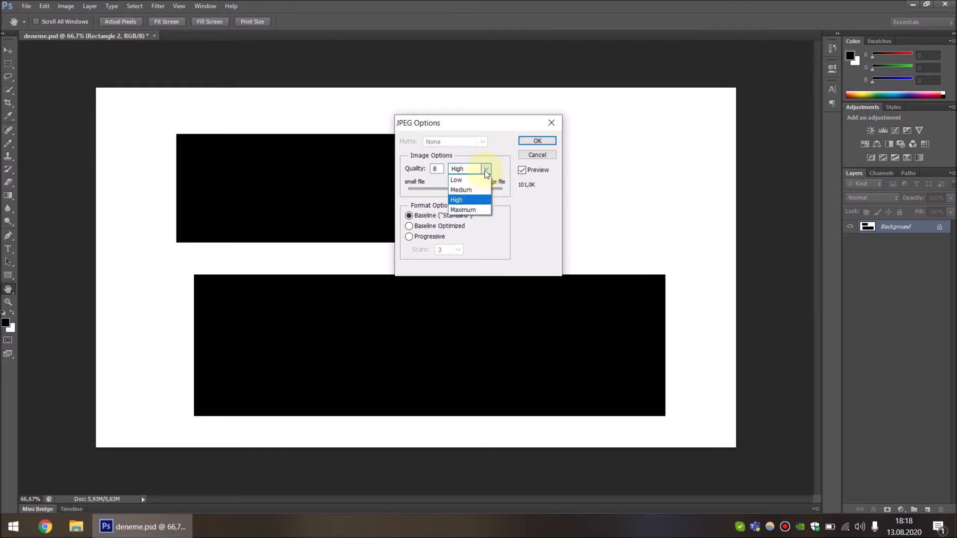
{"action": "left_click", "coordinate": [472, 211]}
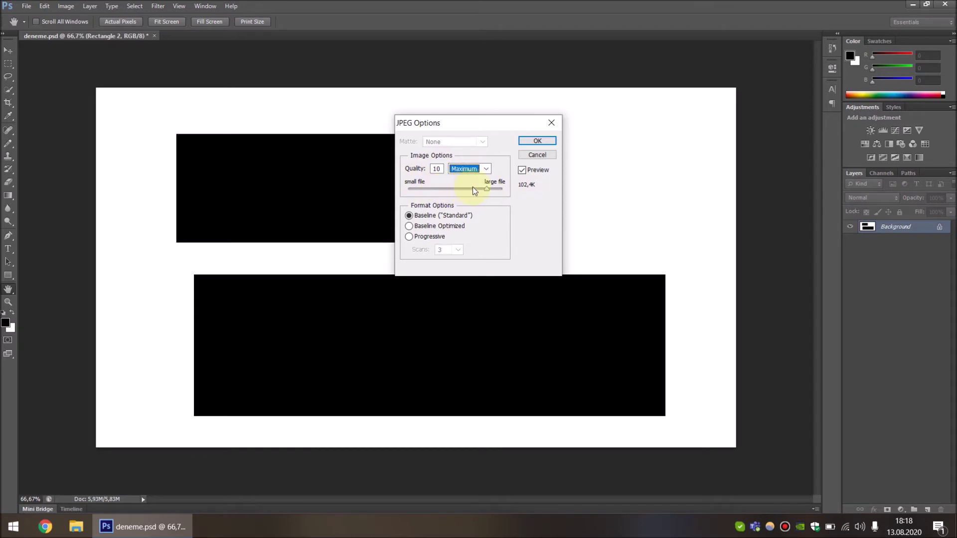
{"action": "left_click", "coordinate": [490, 189]}
{"action": "left_click", "coordinate": [537, 141]}
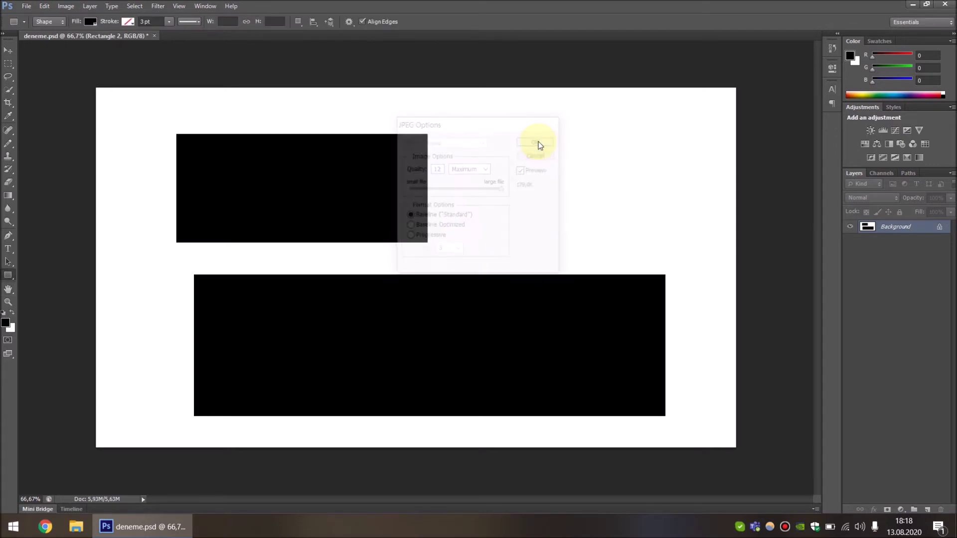
- Minimize Photoshop and open deneme.jpg from the desktop in the photo viewer
{"action": "left_click", "coordinate": [913, 4]}
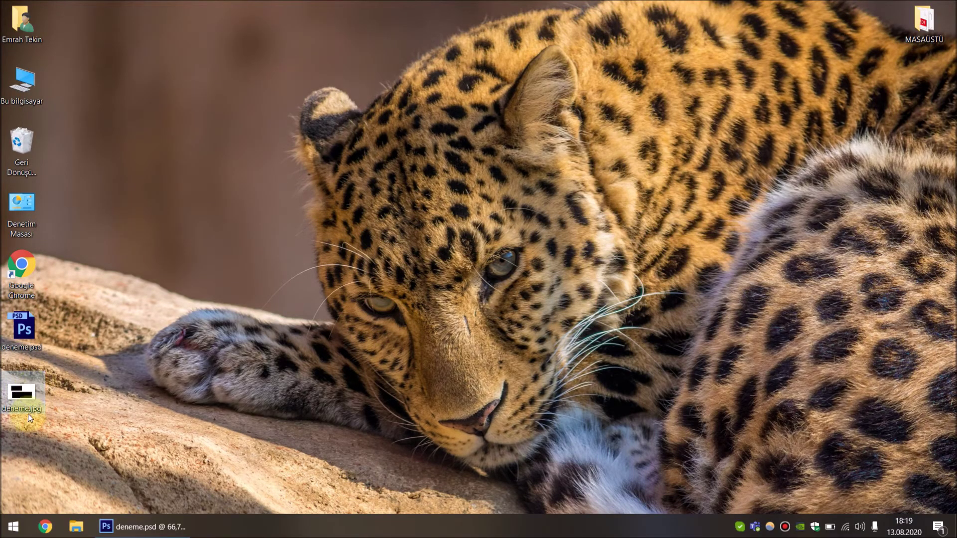
{"action": "double_click", "coordinate": [28, 394]}
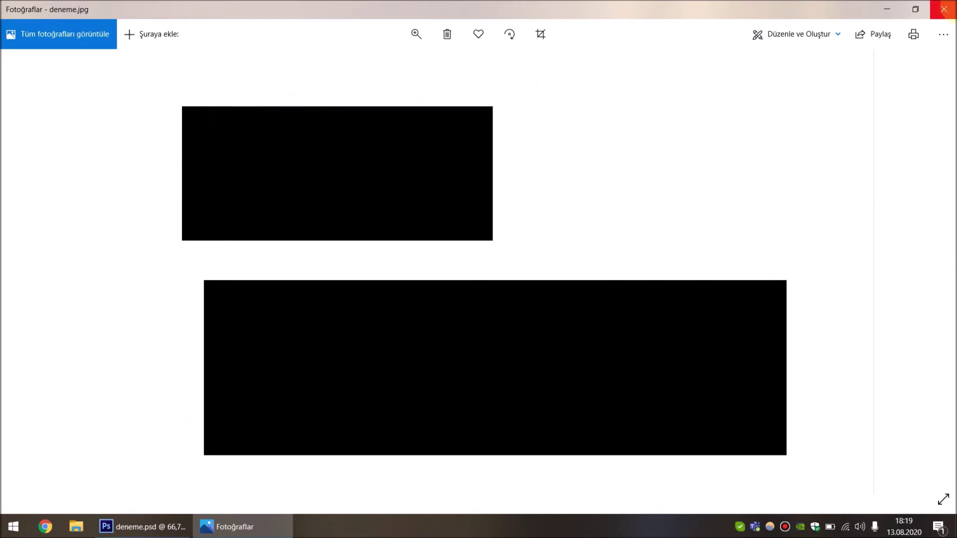
- Close the Photos viewer and select deneme.psd on the desktop
{"action": "left_click", "coordinate": [943, 9]}
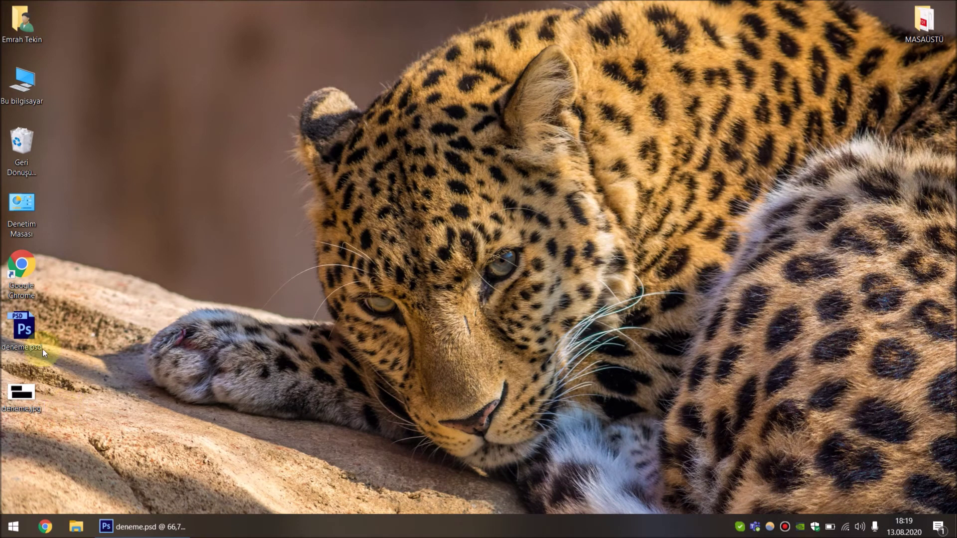
{"action": "left_click", "coordinate": [20, 341]}
- Open deneme.jpg in Adobe Photoshop CS6 through the Open with (Birlikte aç) menu
{"action": "left_click", "coordinate": [28, 391]}
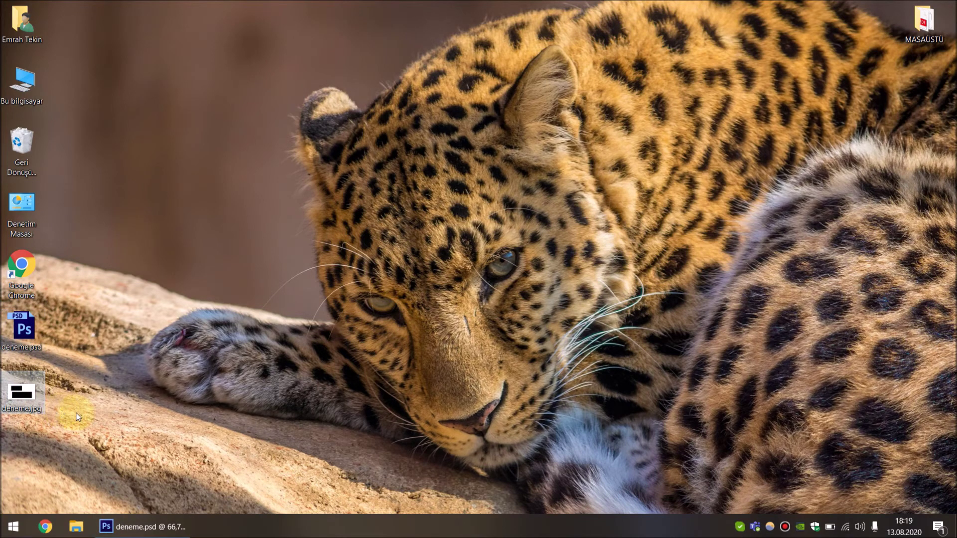
{"action": "left_click", "coordinate": [25, 400]}
{"action": "right_click", "coordinate": [25, 399]}
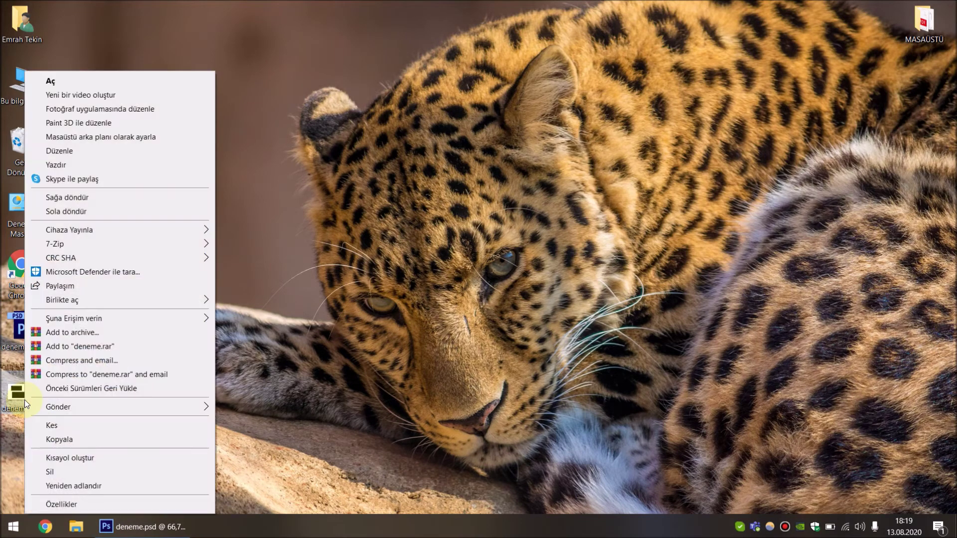
{"action": "left_click", "coordinate": [104, 304]}
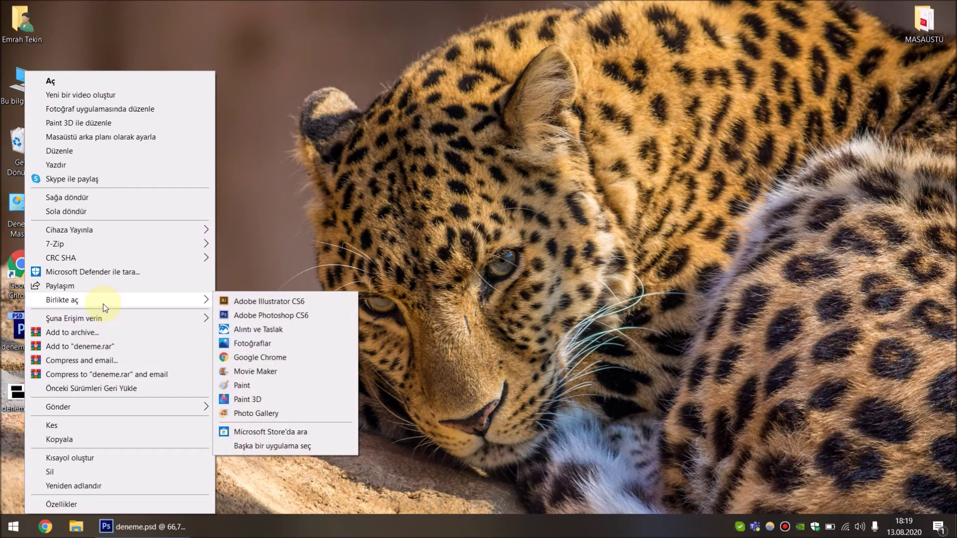
{"action": "left_click", "coordinate": [265, 316]}
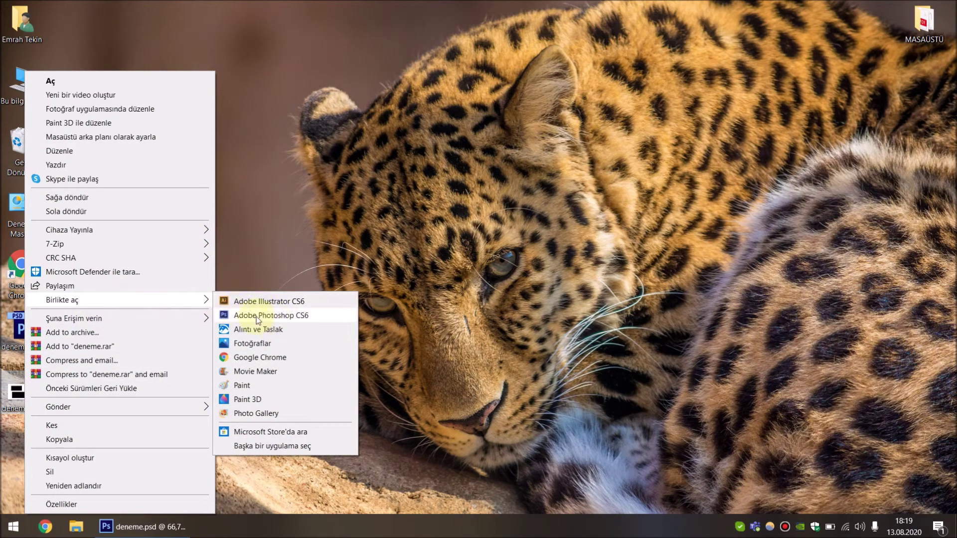
{"action": "left_click", "coordinate": [279, 321]}
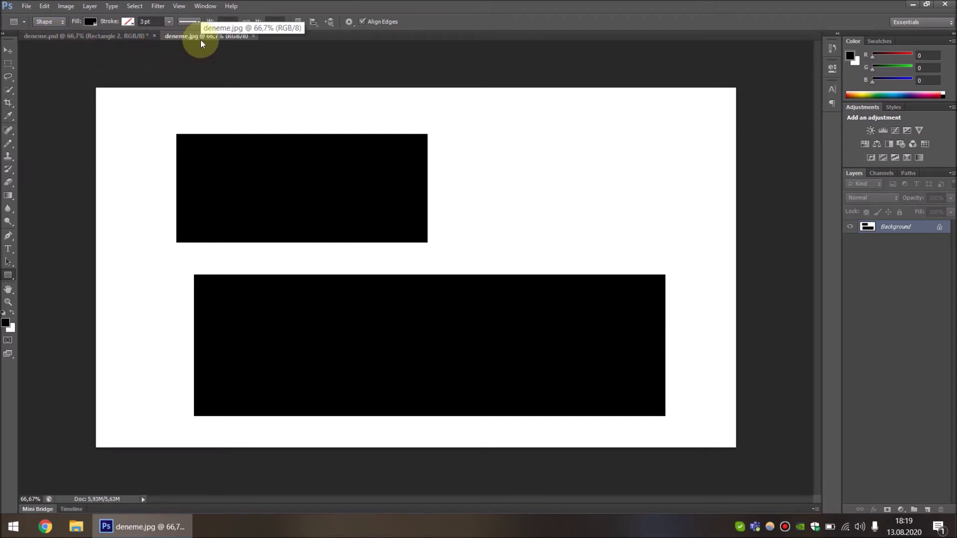
- Try moving deneme.jpg's rectangles, hit the locked-layer error, then return to deneme.psd's Background layer
{"action": "left_click", "coordinate": [8, 56]}
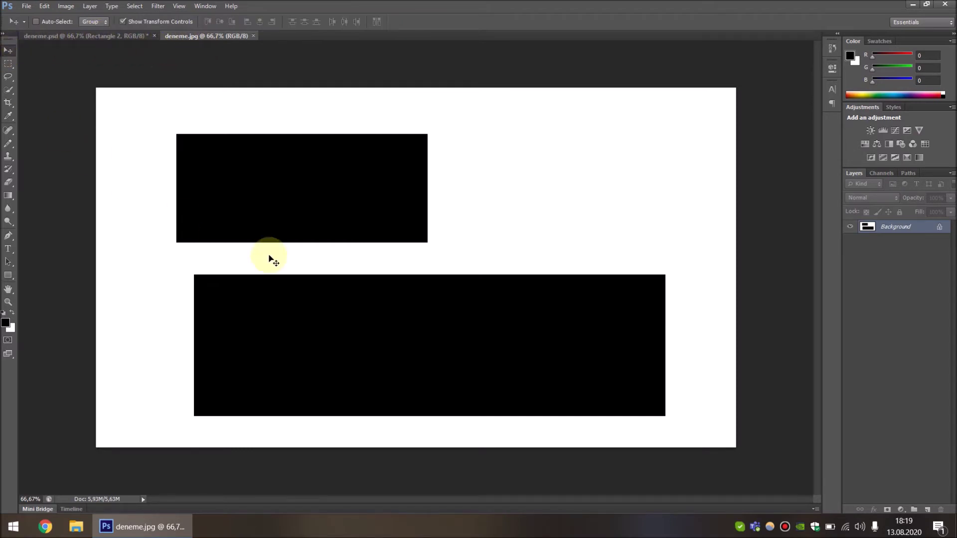
{"action": "left_click", "coordinate": [472, 330]}
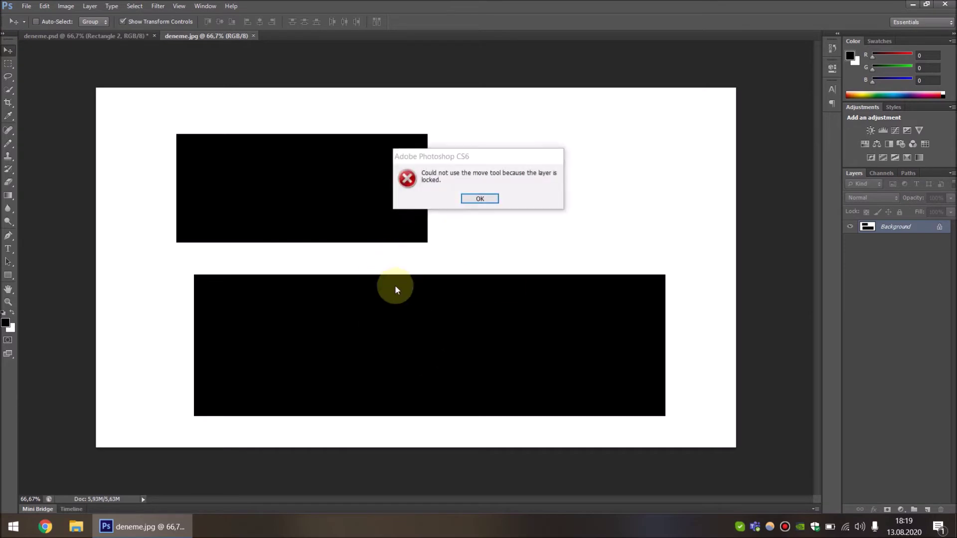
{"action": "left_click", "coordinate": [480, 197]}
{"action": "left_click_drag", "start_coordinate": [394, 162], "coordinate": [545, 194]}
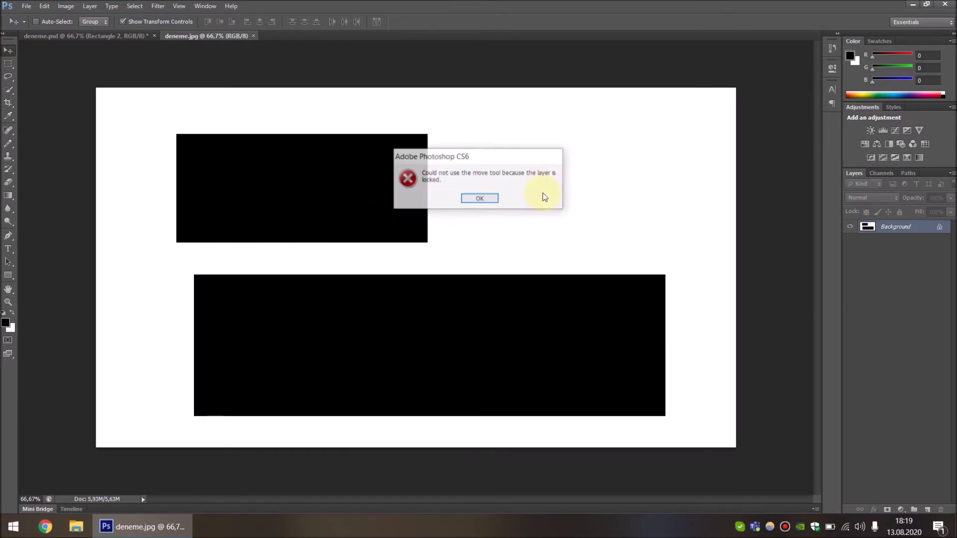
{"action": "left_click", "coordinate": [480, 198]}
{"action": "left_click", "coordinate": [450, 370]}
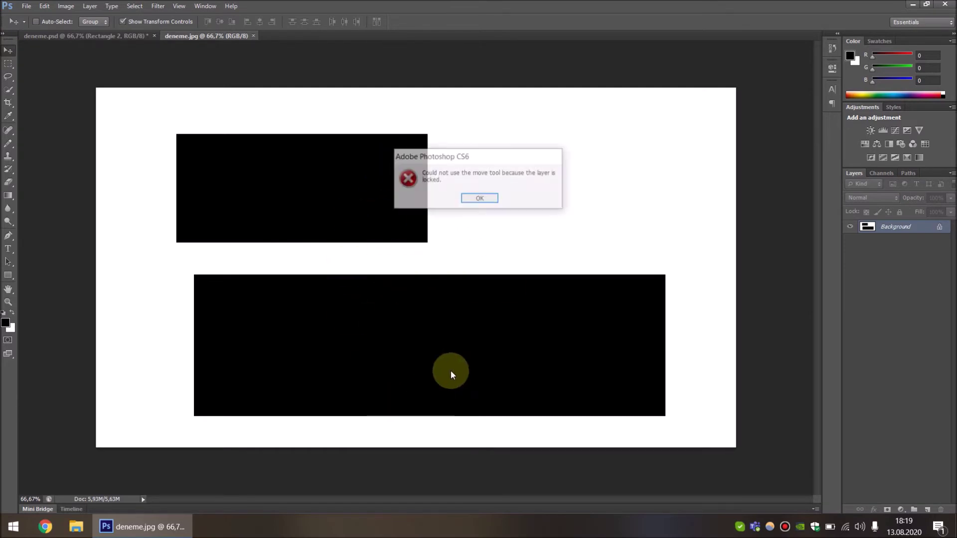
{"action": "left_click", "coordinate": [481, 197]}
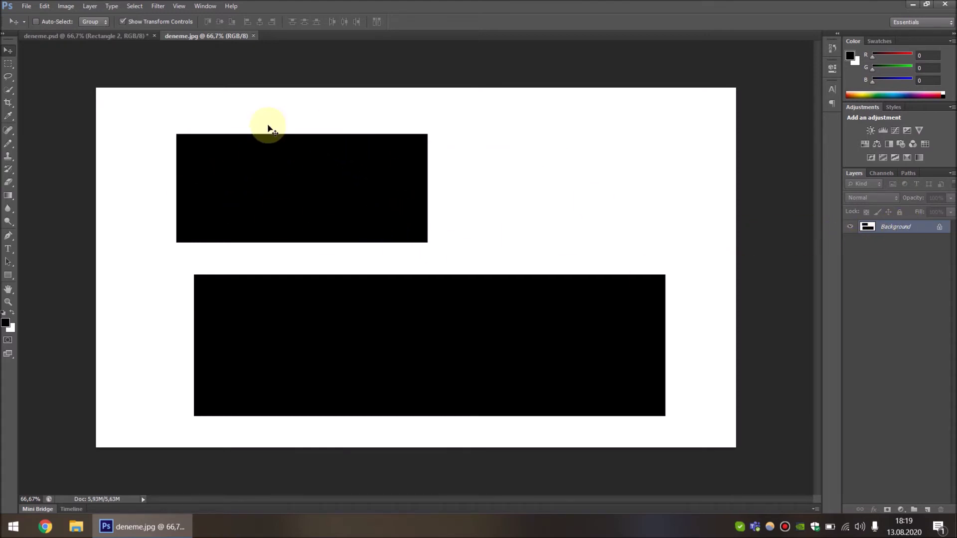
{"action": "left_click", "coordinate": [80, 37]}
{"action": "left_click", "coordinate": [897, 267]}
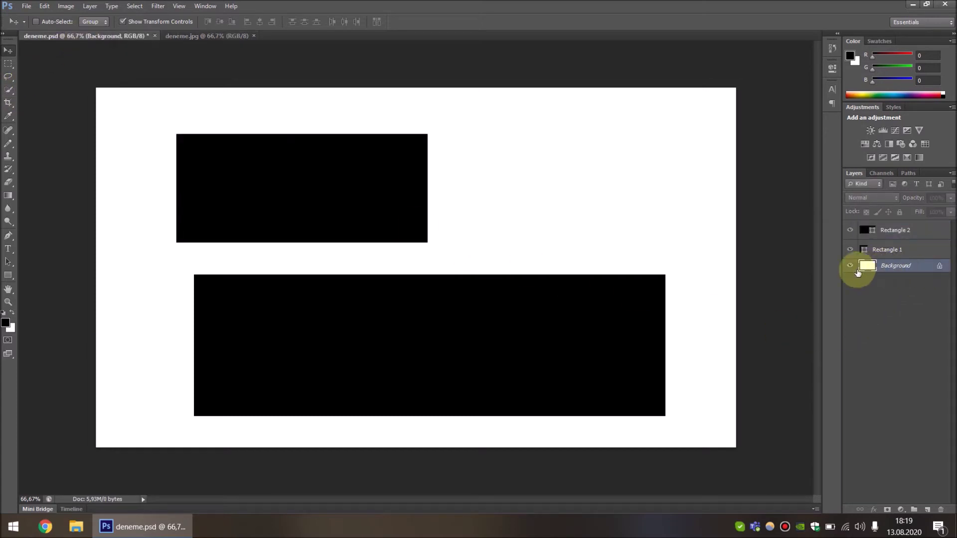
- Select Rectangle 2 in deneme.psd and nudge the upper rectangle slightly right and down
{"action": "left_click", "coordinate": [897, 253]}
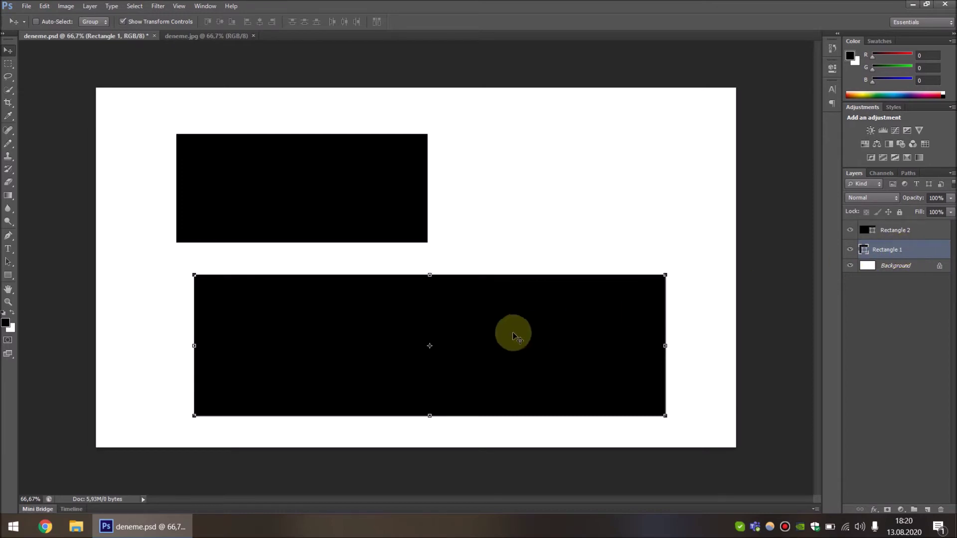
{"action": "left_click", "coordinate": [921, 232]}
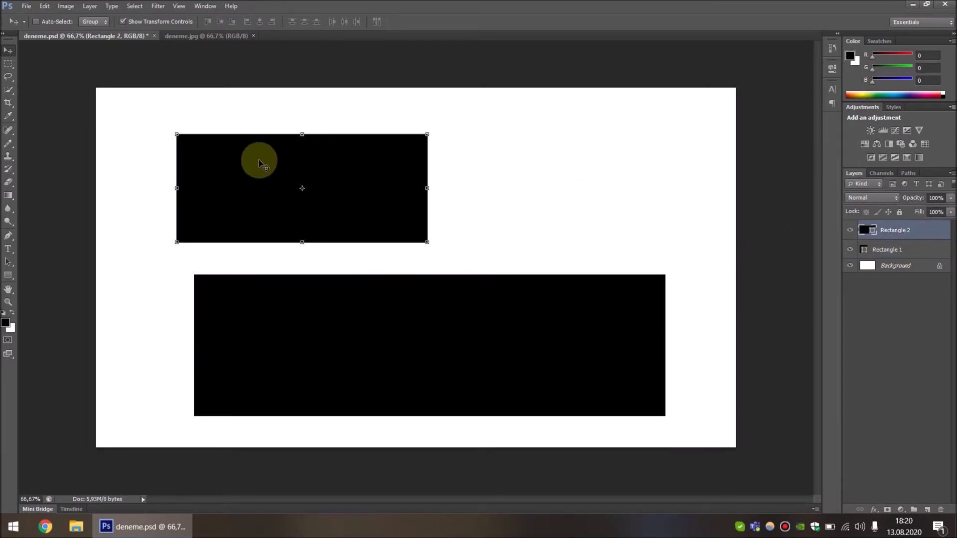
{"action": "left_click", "coordinate": [914, 249]}
{"action": "left_click", "coordinate": [908, 230]}
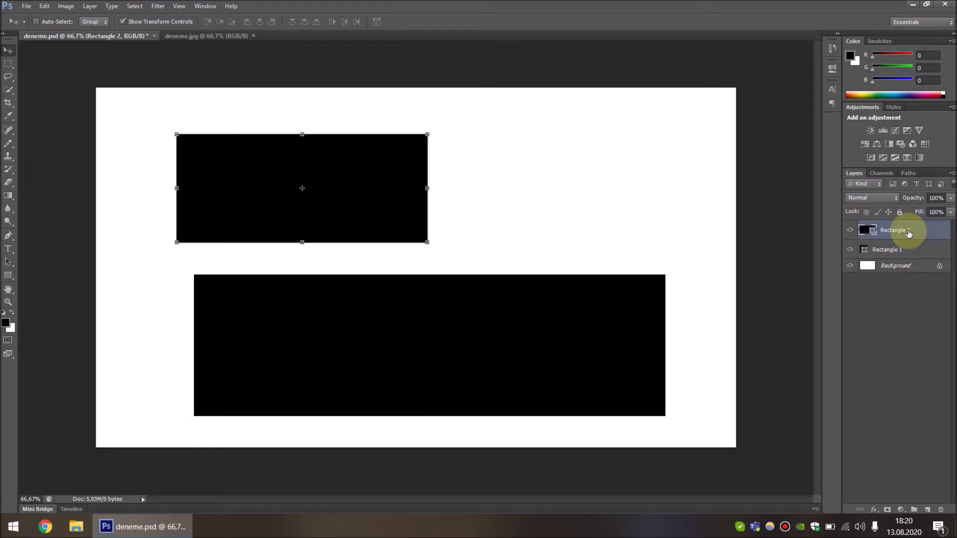
{"action": "left_click", "coordinate": [198, 36]}
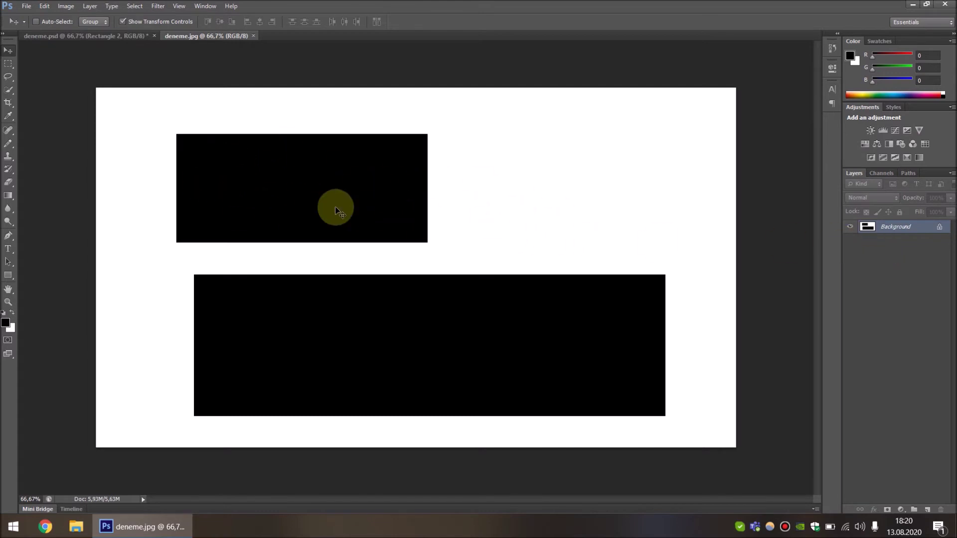
{"action": "left_click", "coordinate": [105, 36]}
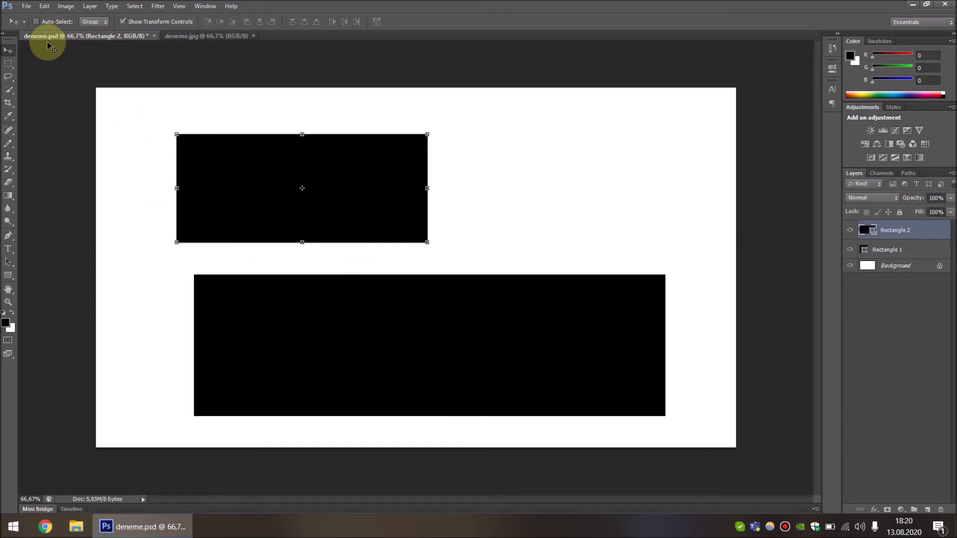
{"action": "left_click_drag", "start_coordinate": [340, 185], "coordinate": [358, 193]}
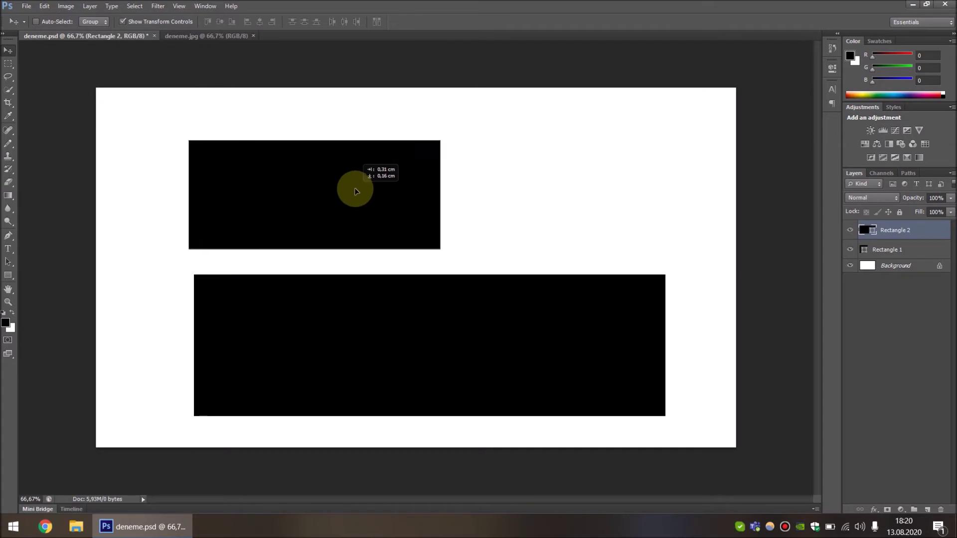
- Try moving the rectangle in deneme.jpg once more, dismiss the locked-layer error, and close deneme.jpg
{"action": "left_click", "coordinate": [188, 36]}
{"action": "mouse_move", "coordinate": [348, 145]}
{"action": "left_mouse_down"}
{"action": "mouse_move", "coordinate": [362, 202]}
{"action": "mouse_move", "coordinate": [347, 195]}
{"action": "left_mouse_up"}
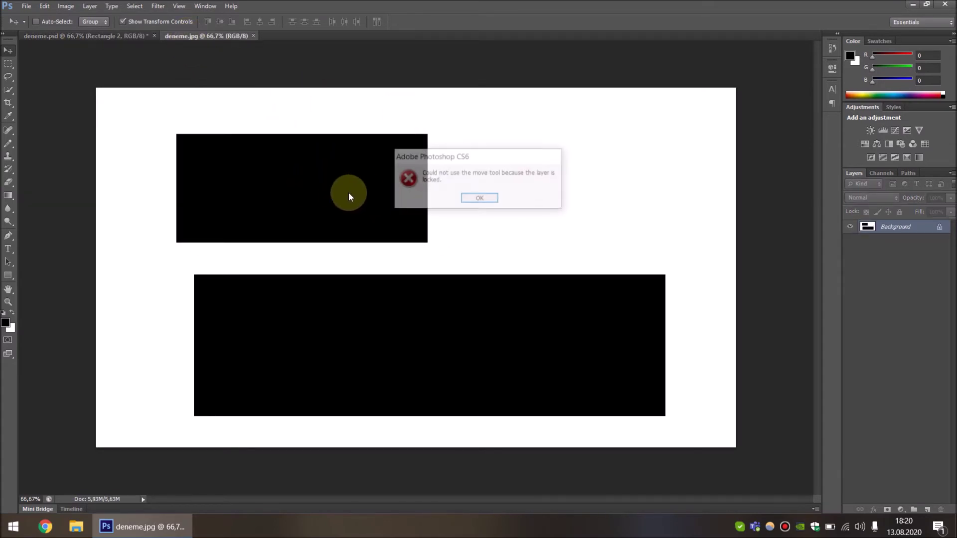
{"action": "left_click", "coordinate": [482, 199]}
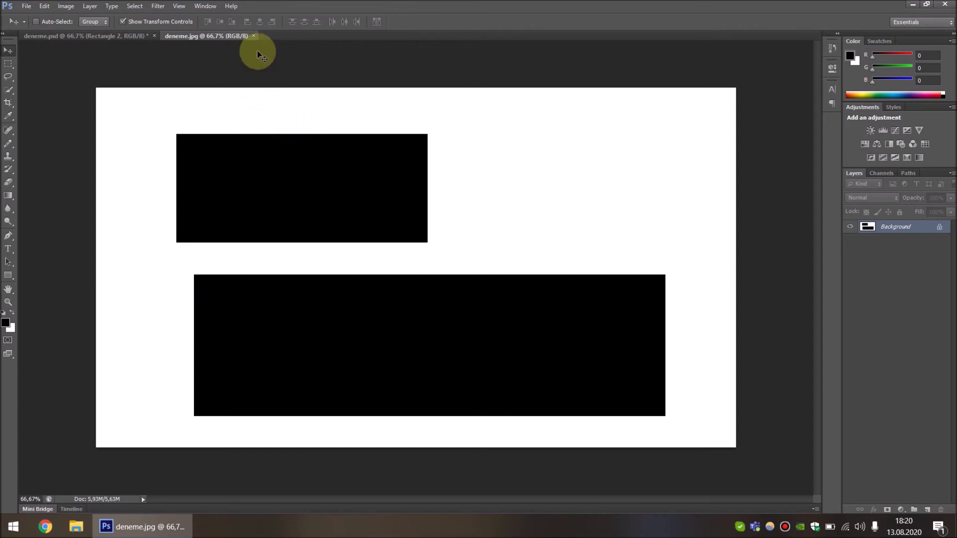
{"action": "left_click", "coordinate": [254, 37]}
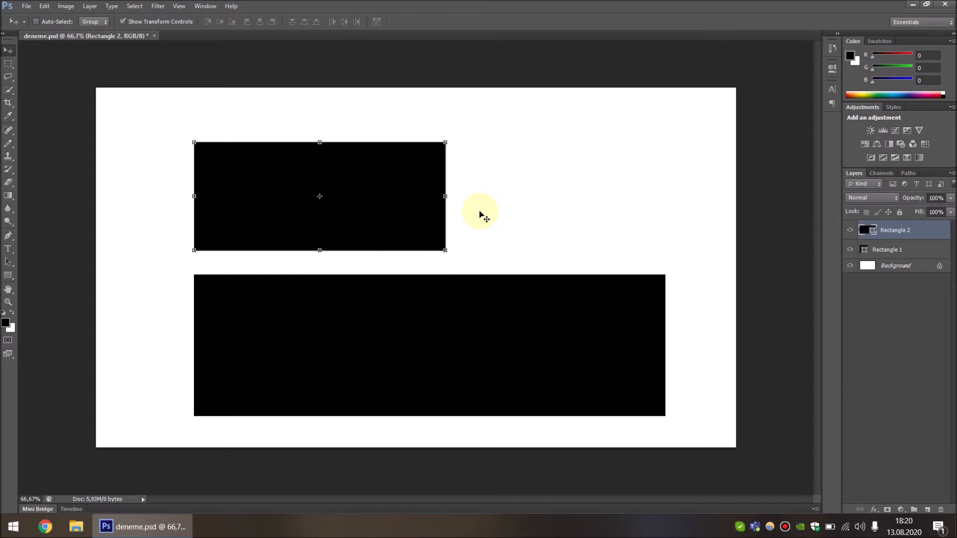
{"action": "left_click", "coordinate": [29, 8]}
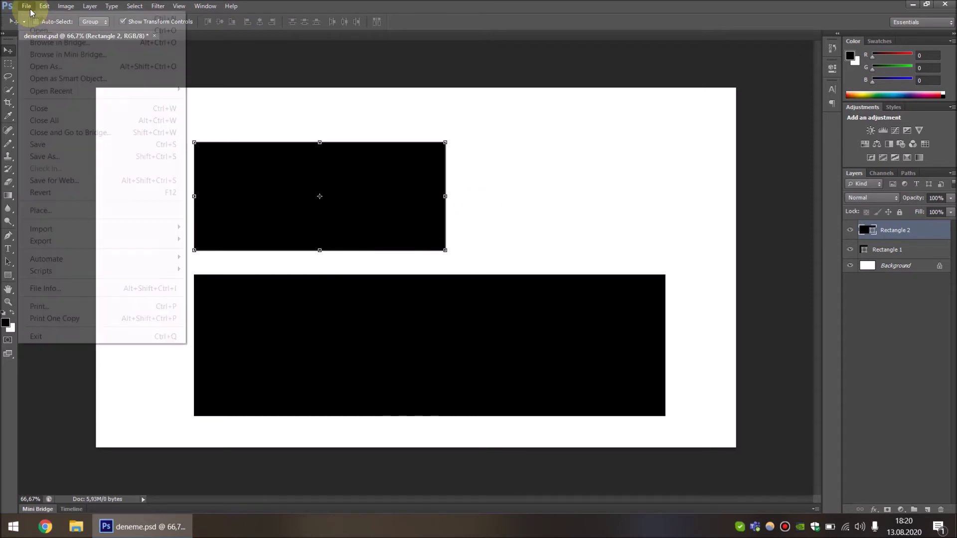
- Save a PNG copy named deneme.png to the Masaüstü desktop, accepting the default PNG options
{"action": "left_click", "coordinate": [40, 156]}
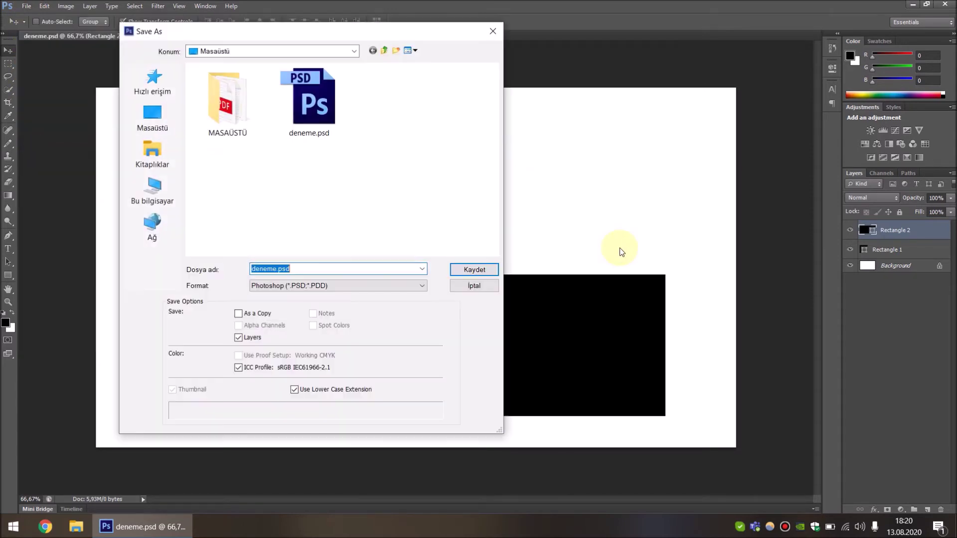
{"action": "left_click", "coordinate": [307, 285]}
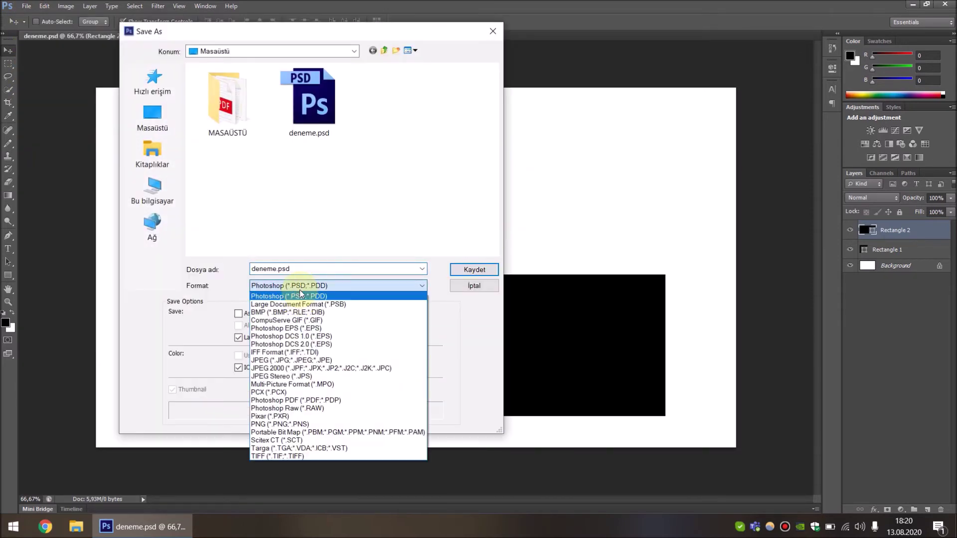
{"action": "left_click", "coordinate": [312, 420]}
{"action": "left_click", "coordinate": [155, 128]}
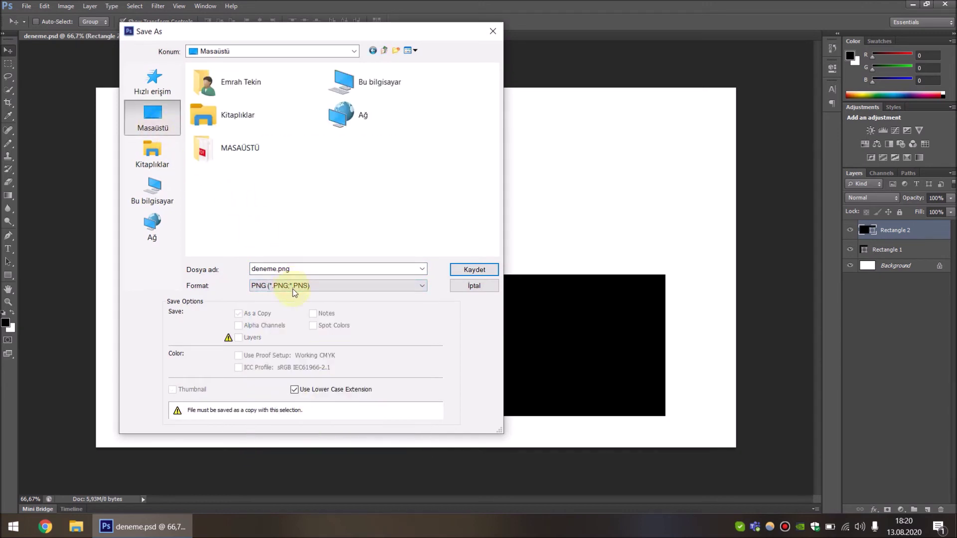
{"action": "left_click", "coordinate": [483, 273]}
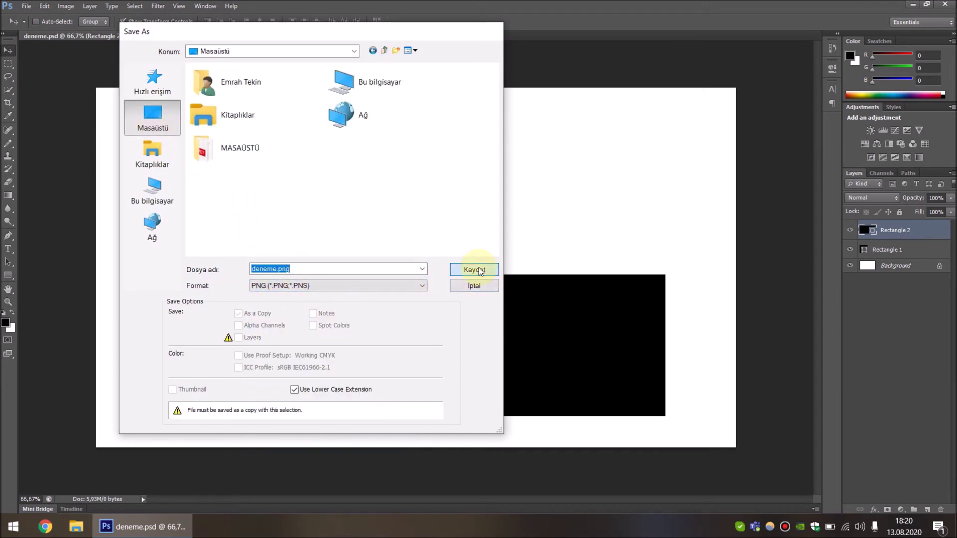
{"action": "left_click", "coordinate": [522, 165]}
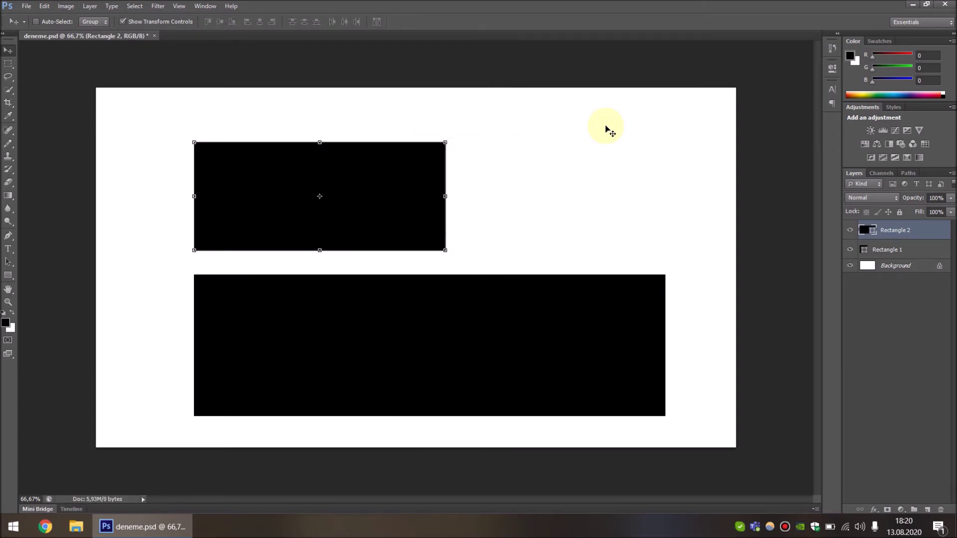
{"action": "left_click", "coordinate": [913, 4]}
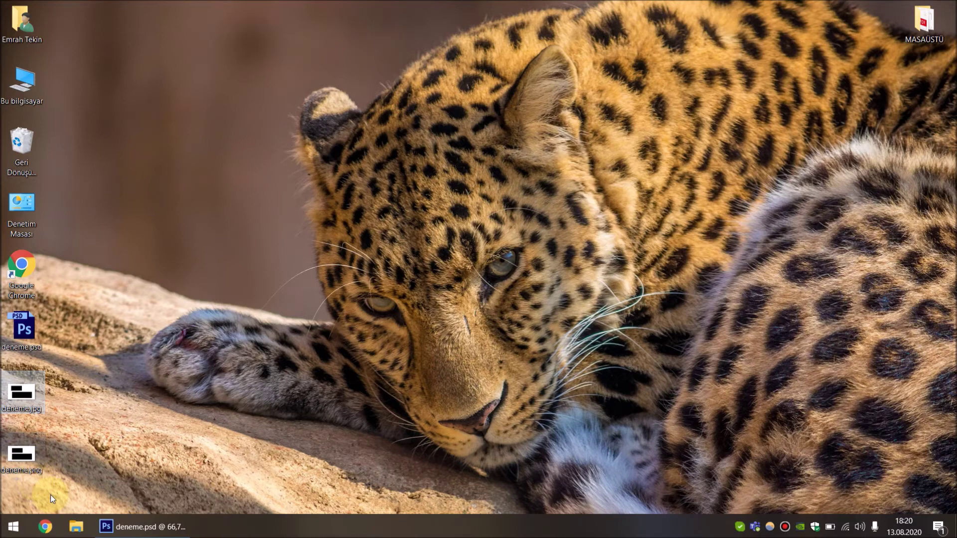
{"action": "mouse_move", "coordinate": [21, 453]}
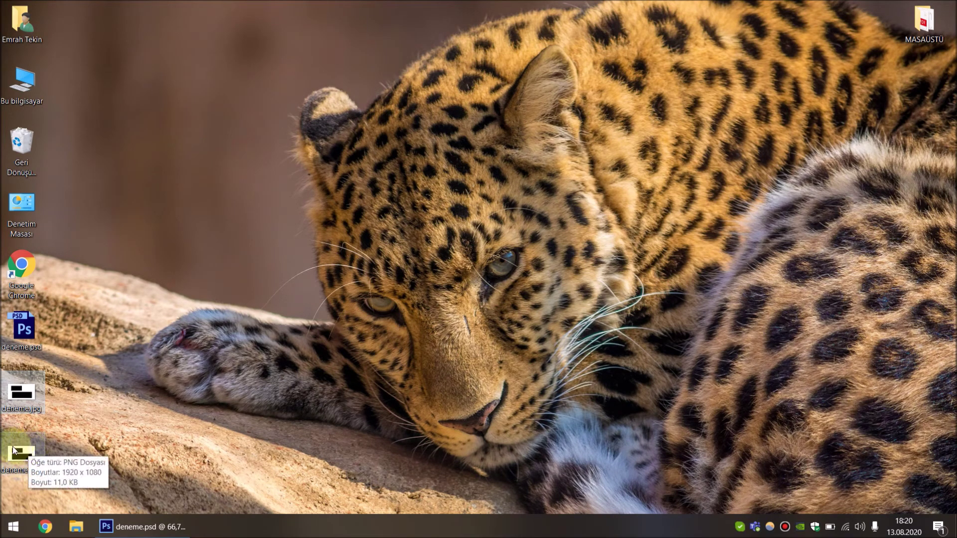
- View deneme.png from the desktop in Photos, then close it and return to Photoshop
{"action": "double_click", "coordinate": [31, 454]}
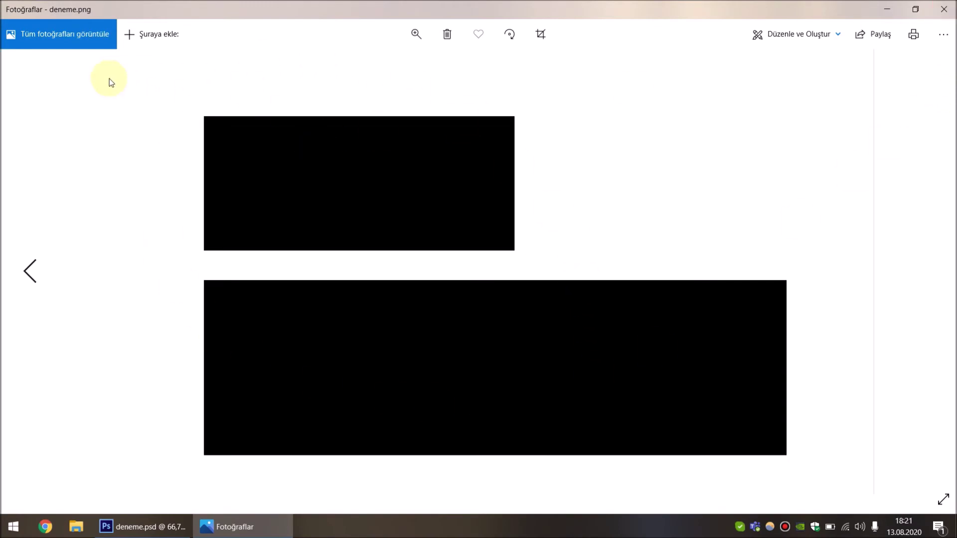
{"action": "left_click", "coordinate": [953, 5]}
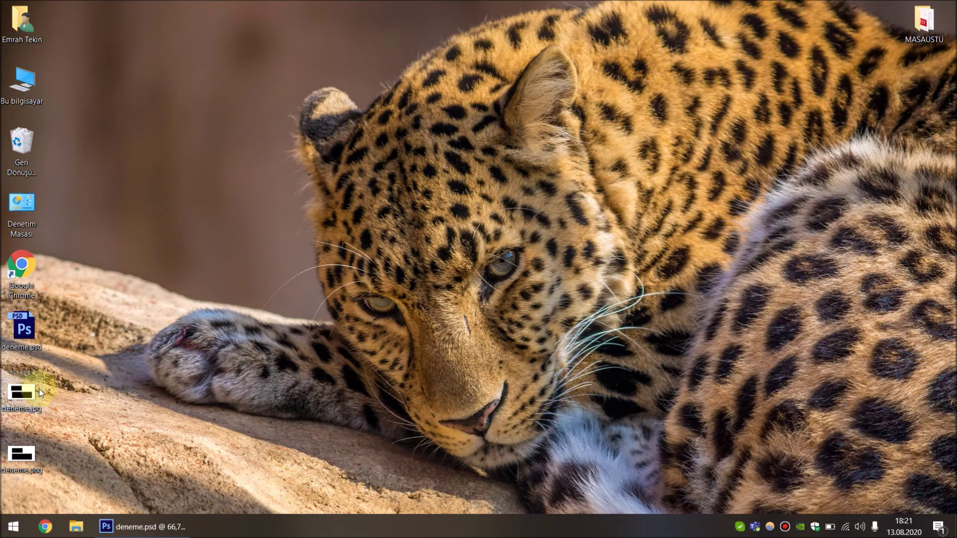
{"action": "left_click", "coordinate": [137, 527]}
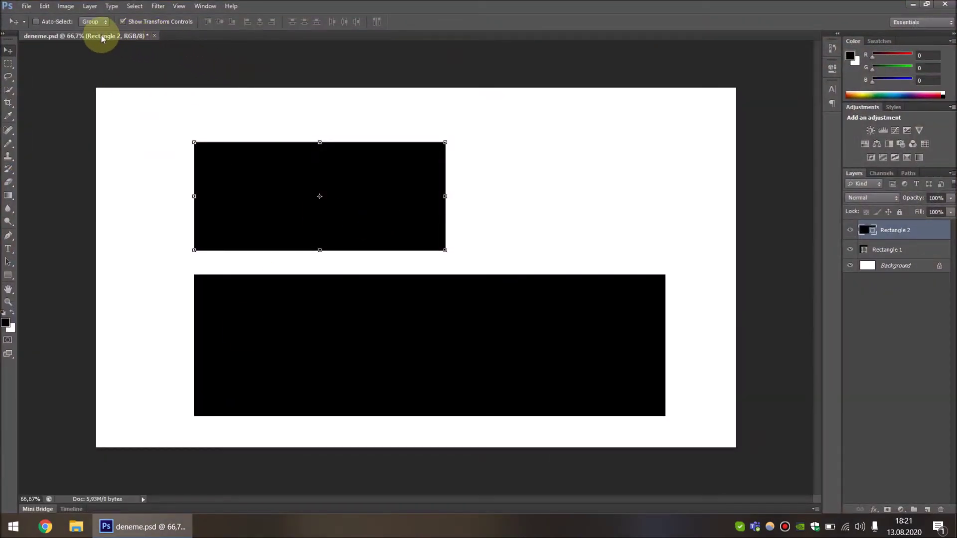
- Close deneme.psd without saving and create a new 1920×1080 document with a Transparent background
{"action": "left_click", "coordinate": [154, 36]}
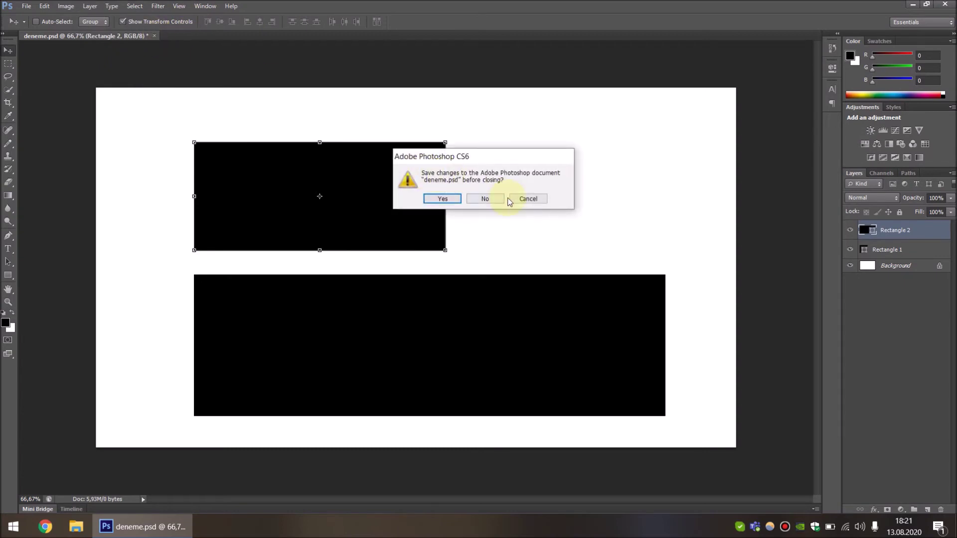
{"action": "left_click", "coordinate": [491, 199]}
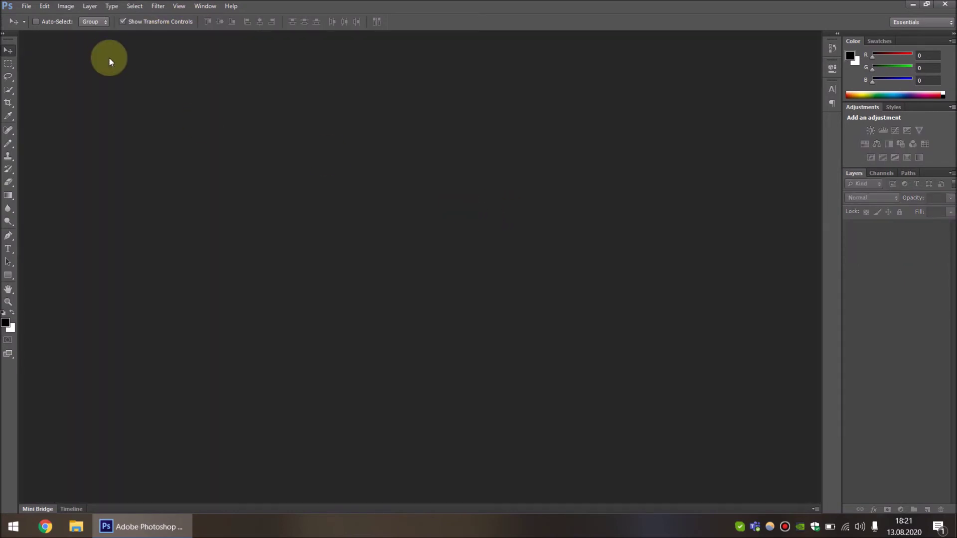
{"action": "left_click", "coordinate": [27, 6]}
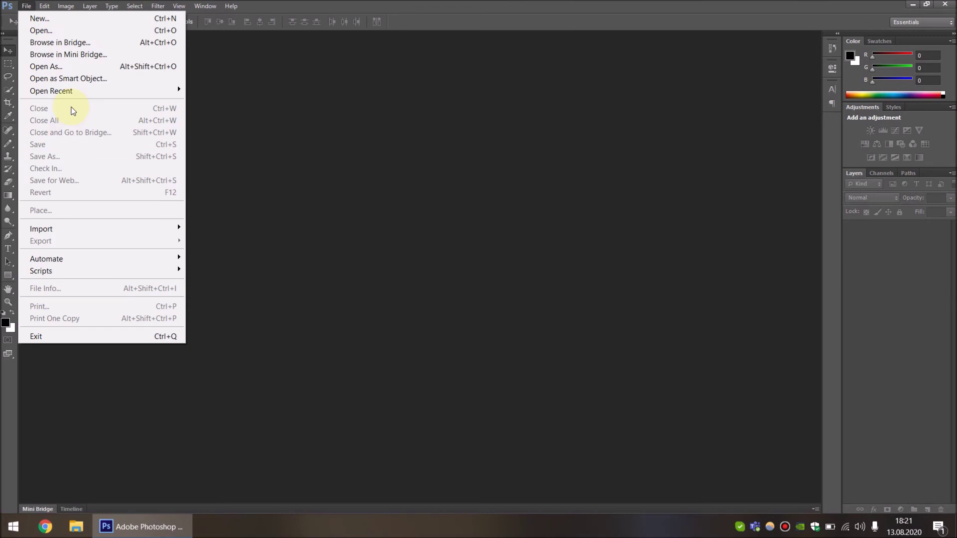
{"action": "left_click", "coordinate": [64, 25]}
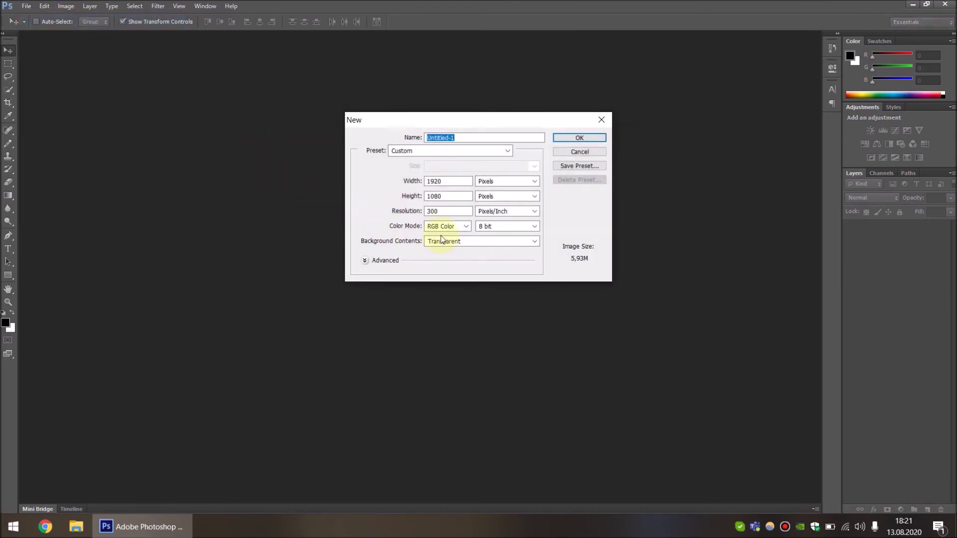
{"action": "left_click", "coordinate": [450, 244]}
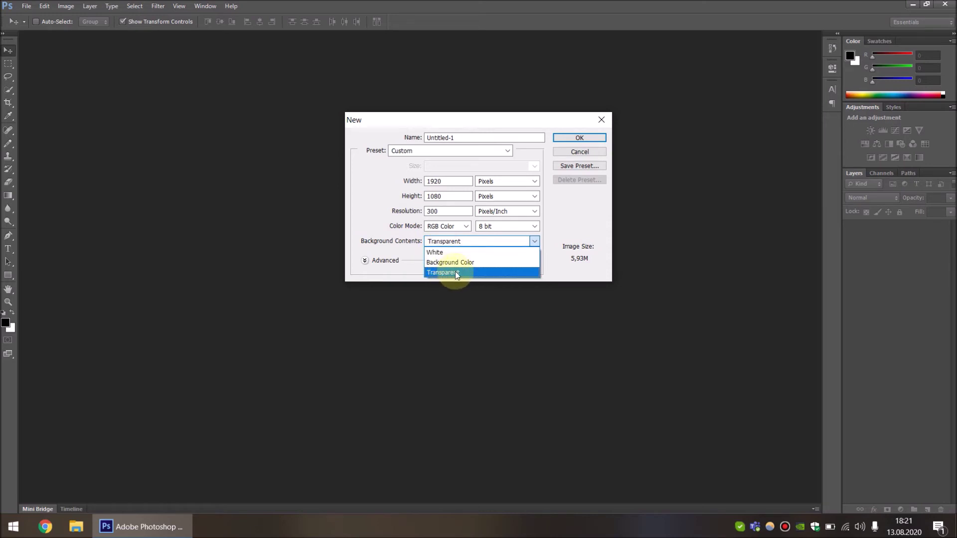
{"action": "left_click", "coordinate": [455, 272]}
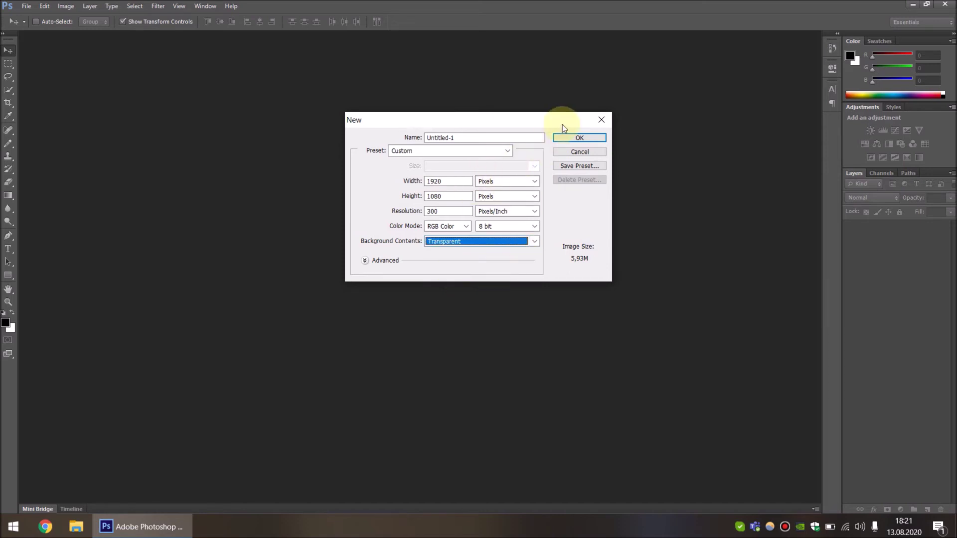
{"action": "left_click", "coordinate": [567, 141]}
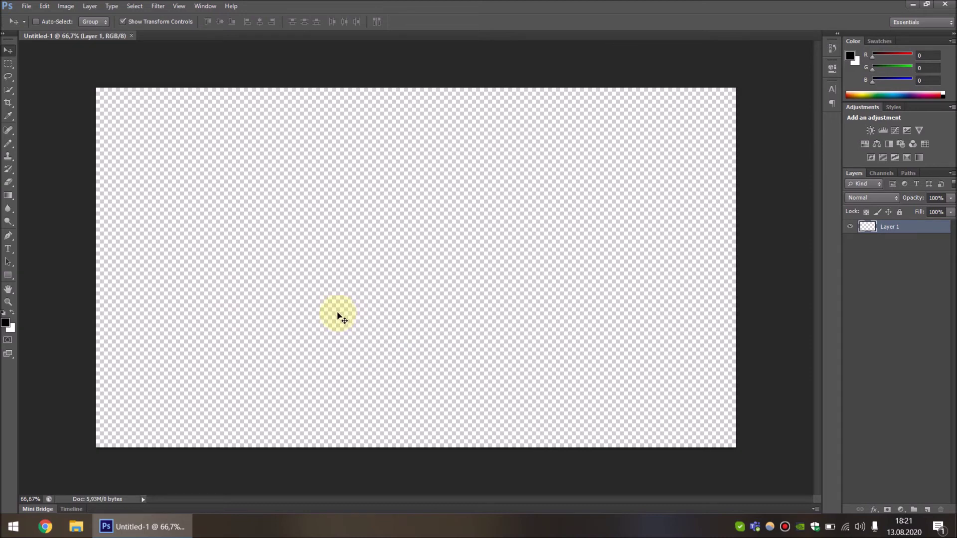
- Draw three black rectangles: a large central one, a smaller one below, another overlapping the top
{"action": "left_click", "coordinate": [7, 277]}
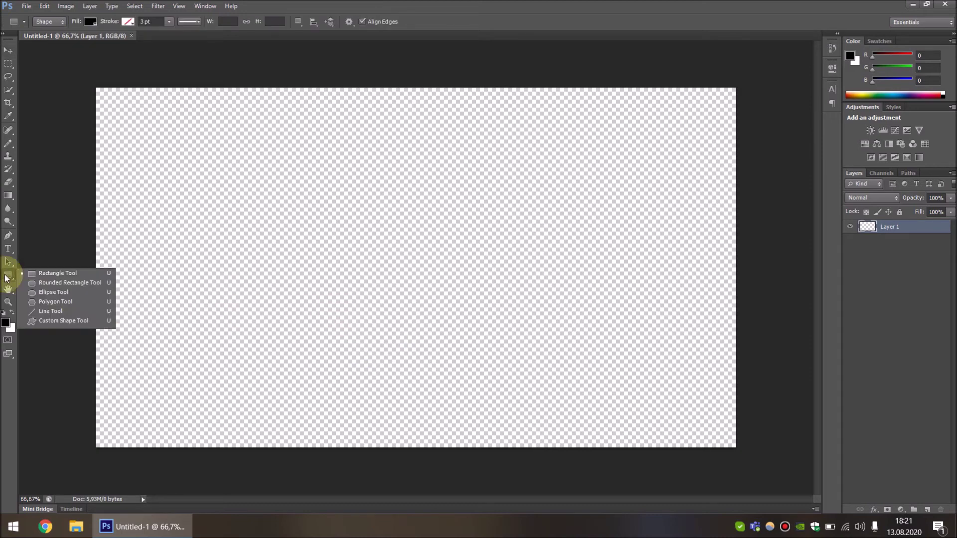
{"action": "left_click", "coordinate": [34, 273]}
{"action": "left_click_drag", "start_coordinate": [177, 146], "coordinate": [649, 371]}
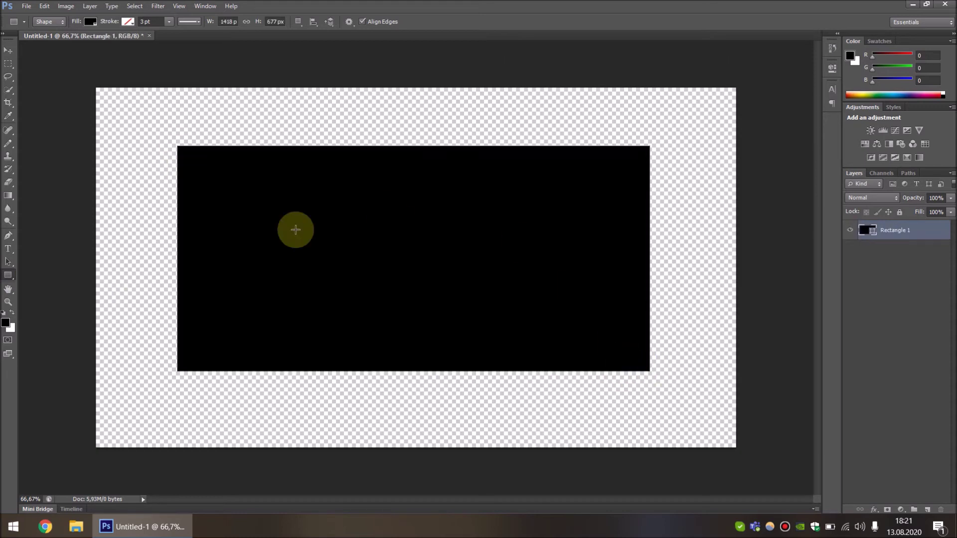
{"action": "left_click_drag", "start_coordinate": [323, 341], "coordinate": [489, 418]}
{"action": "left_click_drag", "start_coordinate": [380, 124], "coordinate": [519, 204]}
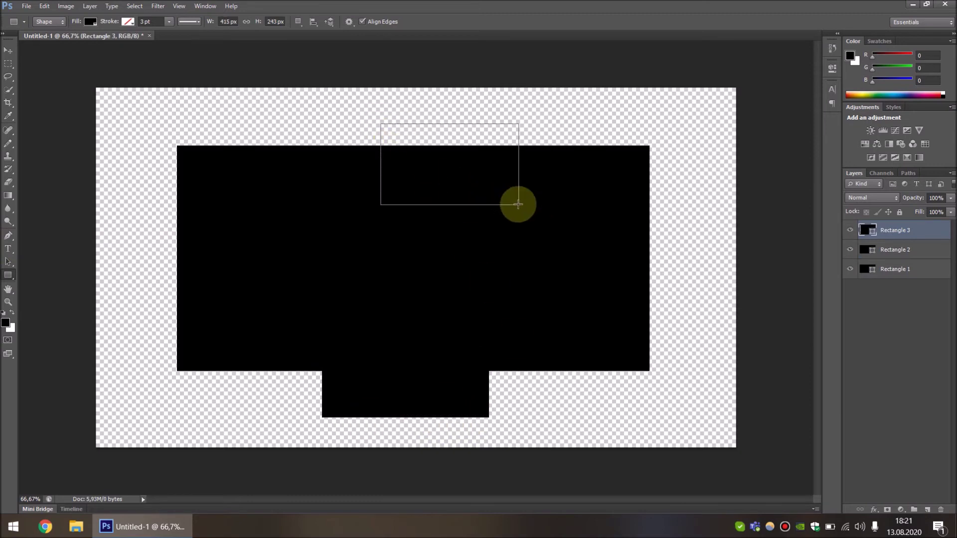
- Save the image to the desktop as deneme1.png in PNG format with Smallest/Slow compression
{"action": "left_click", "coordinate": [26, 7]}
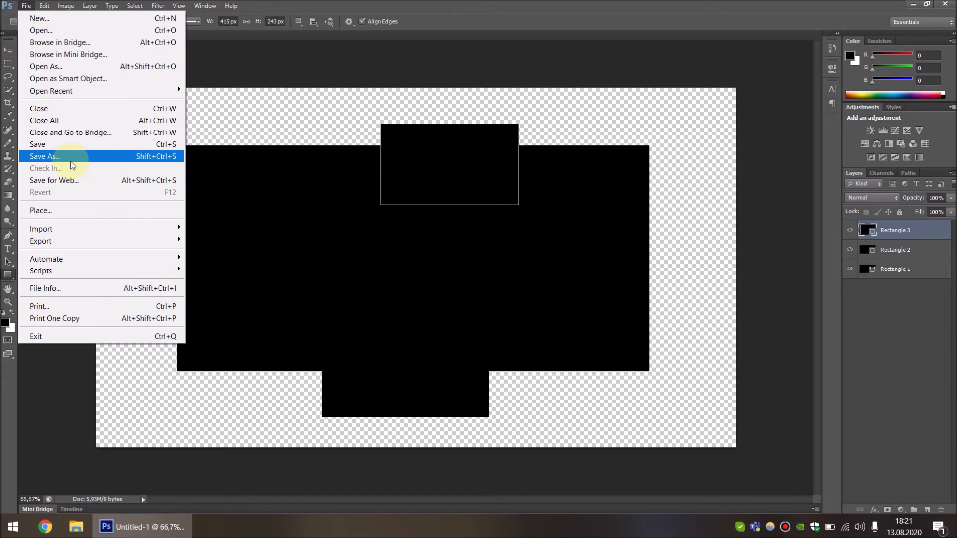
{"action": "left_click", "coordinate": [73, 166]}
{"action": "left_click", "coordinate": [155, 123]}
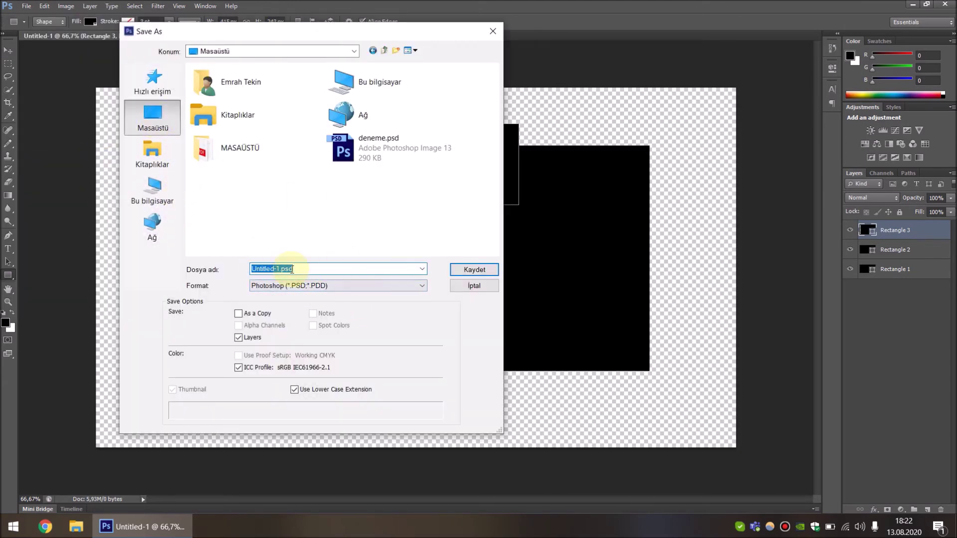
{"action": "type", "text": "deneme"}
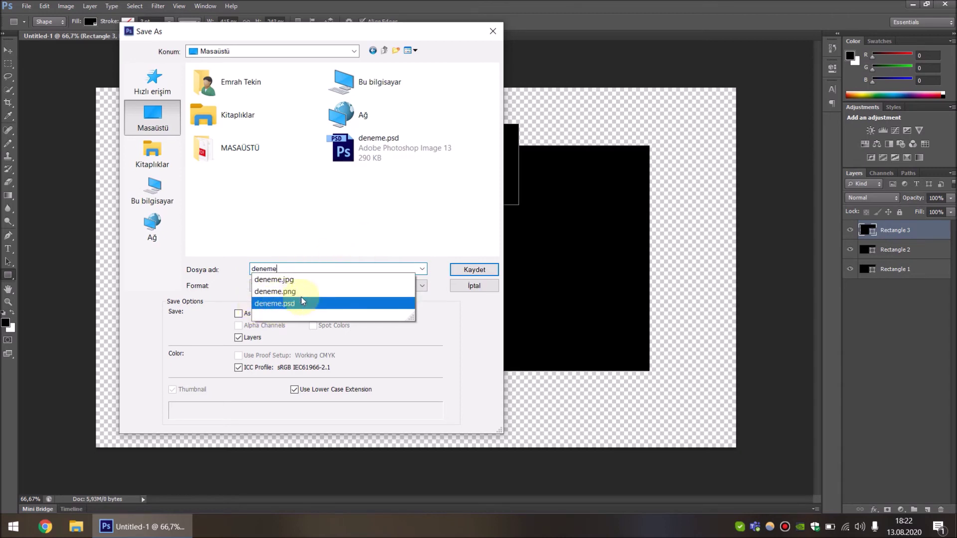
{"action": "type", "text": "1"}
{"action": "left_click", "coordinate": [325, 285]}
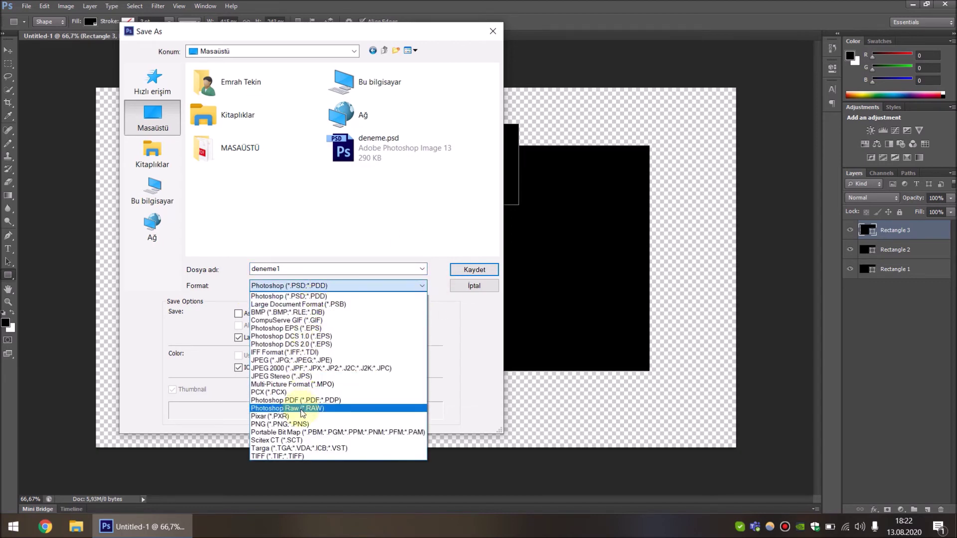
{"action": "left_click", "coordinate": [301, 424]}
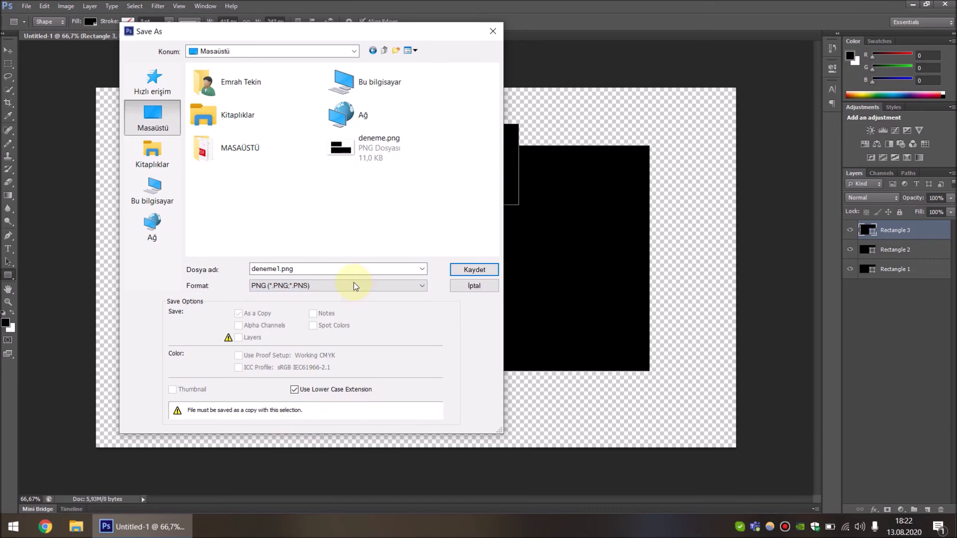
{"action": "left_click", "coordinate": [469, 268]}
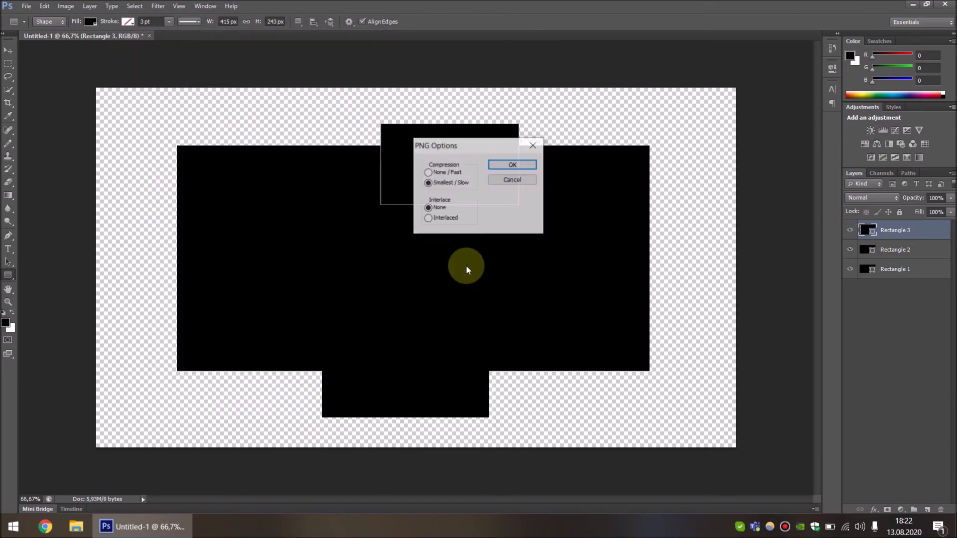
{"action": "left_click", "coordinate": [517, 165]}
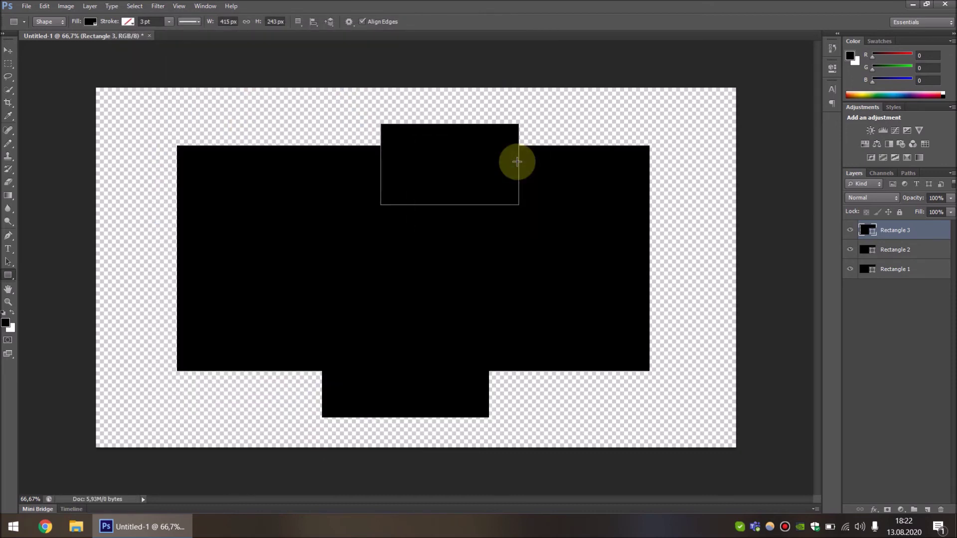
{"action": "left_click", "coordinate": [912, 4]}
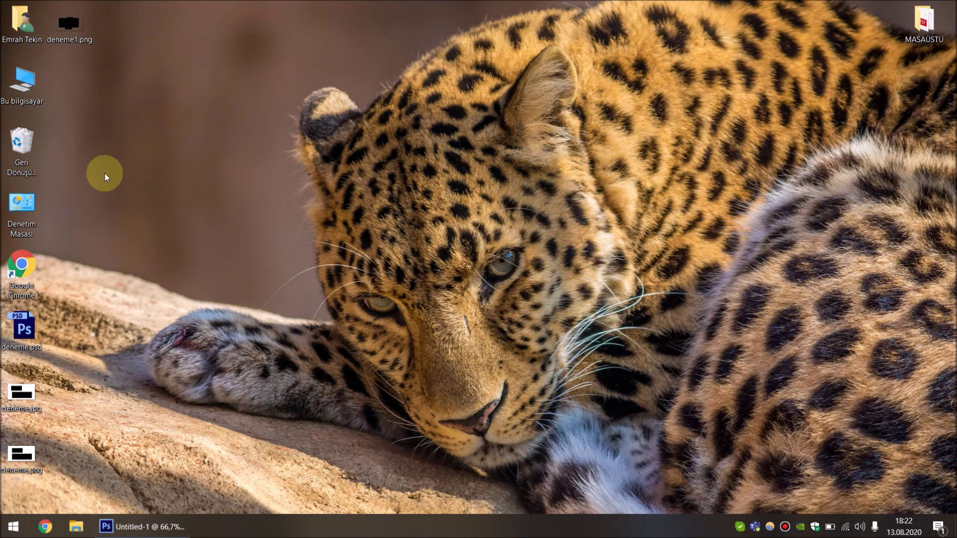
- View deneme1.png from the desktop in Photos, then close it and return to Photoshop
{"action": "double_click", "coordinate": [64, 27]}
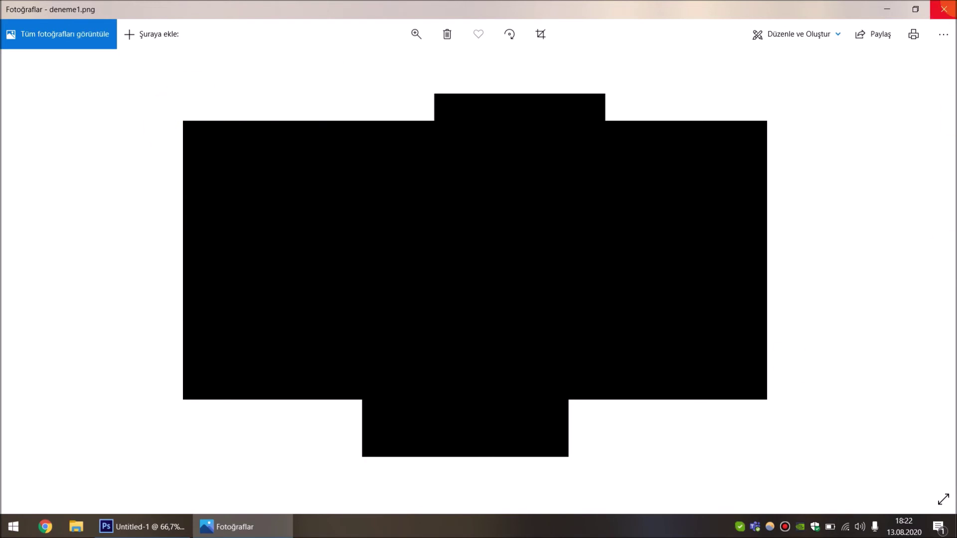
{"action": "left_click", "coordinate": [943, 9]}
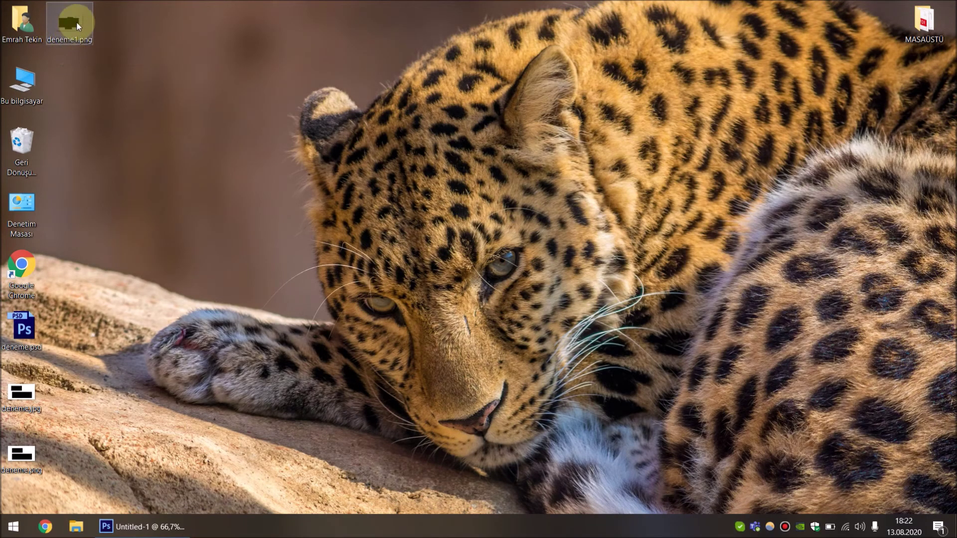
{"action": "left_click", "coordinate": [142, 527]}
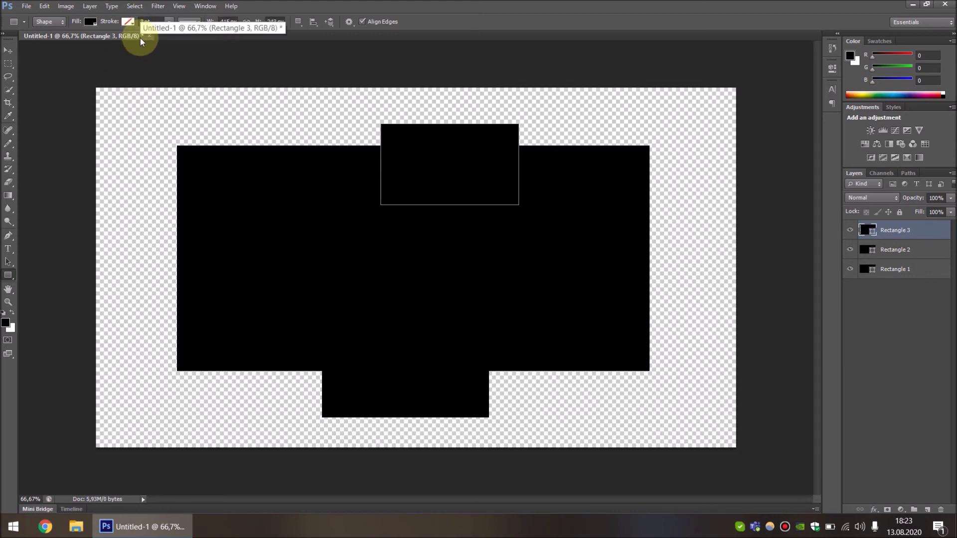
- Save the artwork as deneme1 in Photoshop format, keeping Maximize Compatibility checked
{"action": "left_click", "coordinate": [9, 56]}
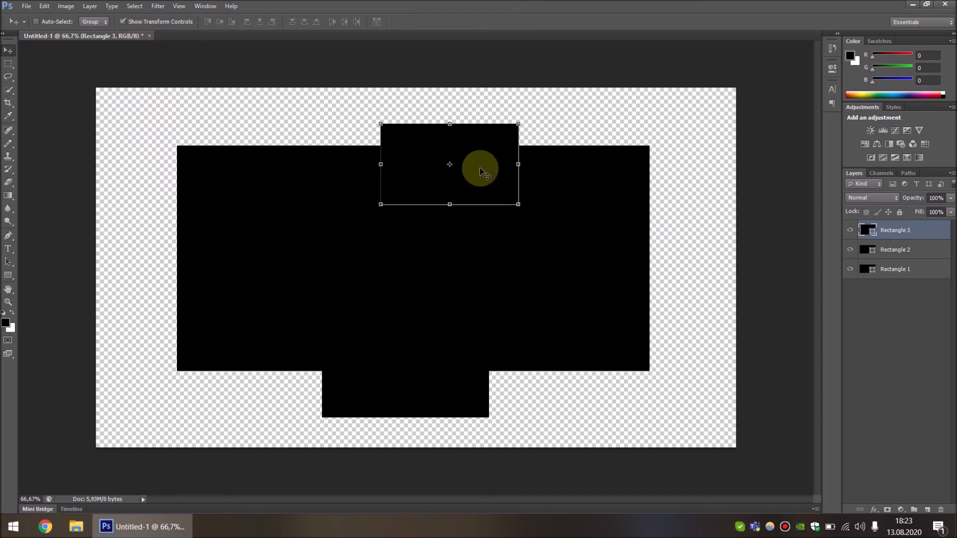
{"action": "key", "text": "ctrl+s"}
{"action": "type", "text": "deneme1"}
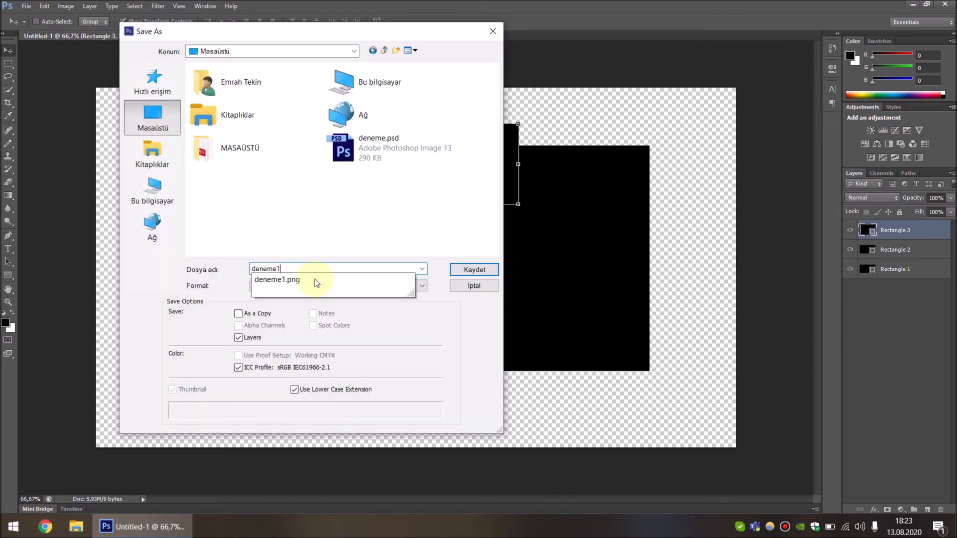
{"action": "key", "text": "Tab"}
{"action": "left_click", "coordinate": [471, 273]}
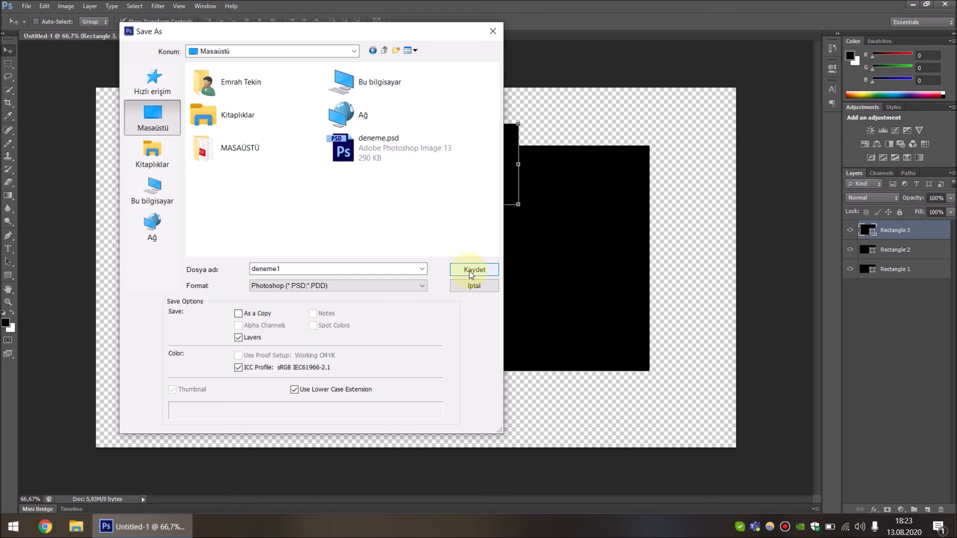
{"action": "left_click", "coordinate": [471, 272]}
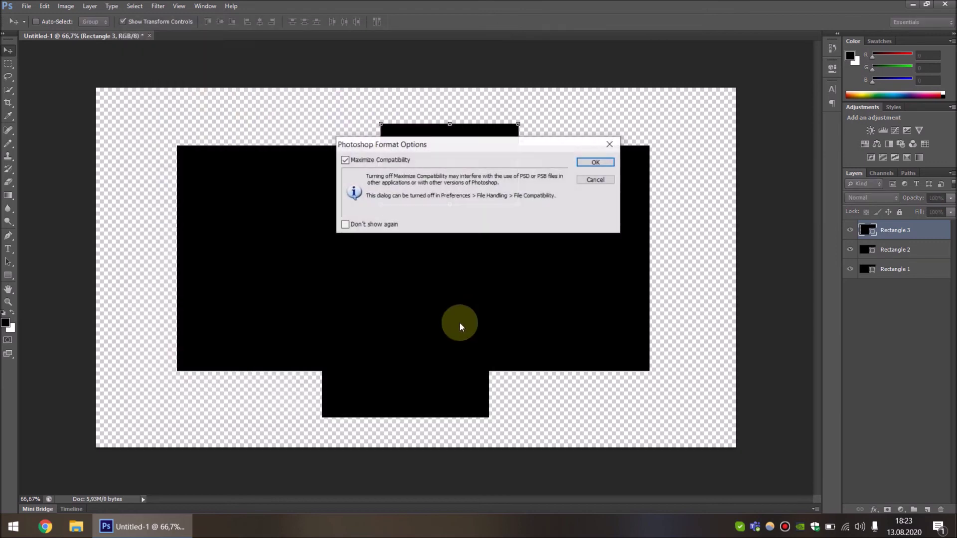
{"action": "left_click", "coordinate": [597, 163]}
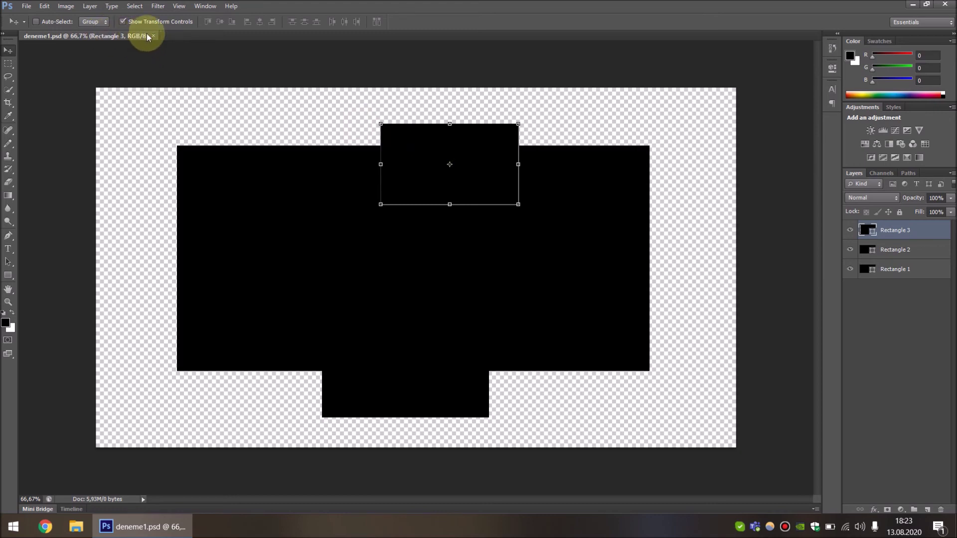
- Drag the small top rectangle left and back above centre, then start closing deneme1.psd
{"action": "mouse_move", "coordinate": [483, 163]}
{"action": "left_mouse_down"}
{"action": "mouse_move", "coordinate": [416, 144]}
{"action": "mouse_move", "coordinate": [315, 150]}
{"action": "left_mouse_up"}
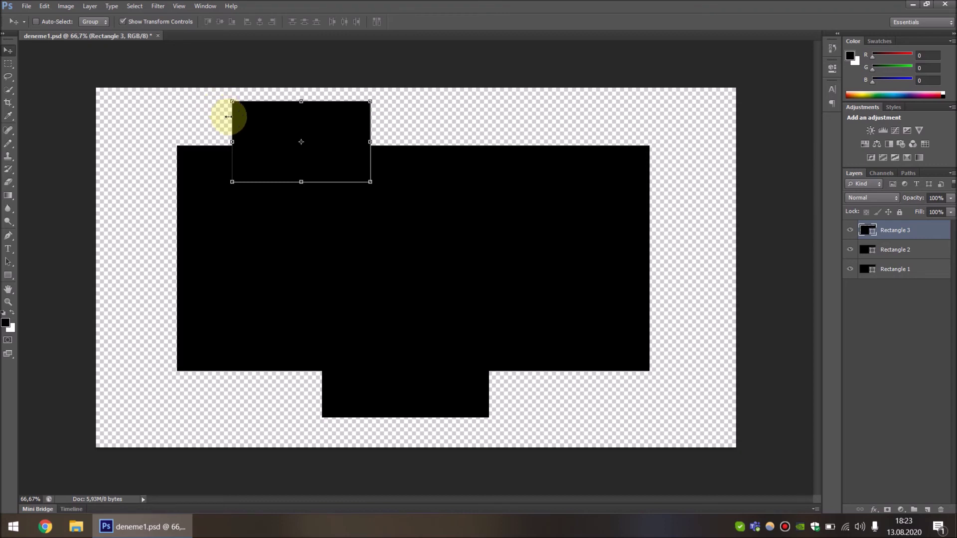
{"action": "mouse_move", "coordinate": [343, 152]}
{"action": "left_mouse_down"}
{"action": "mouse_move", "coordinate": [592, 166]}
{"action": "mouse_move", "coordinate": [502, 171]}
{"action": "left_mouse_up"}
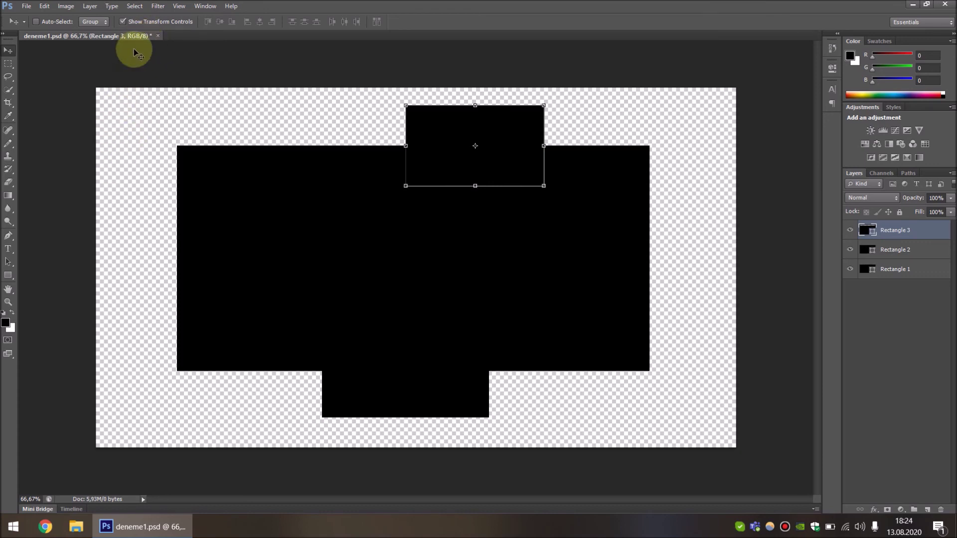
{"action": "left_click", "coordinate": [158, 36]}
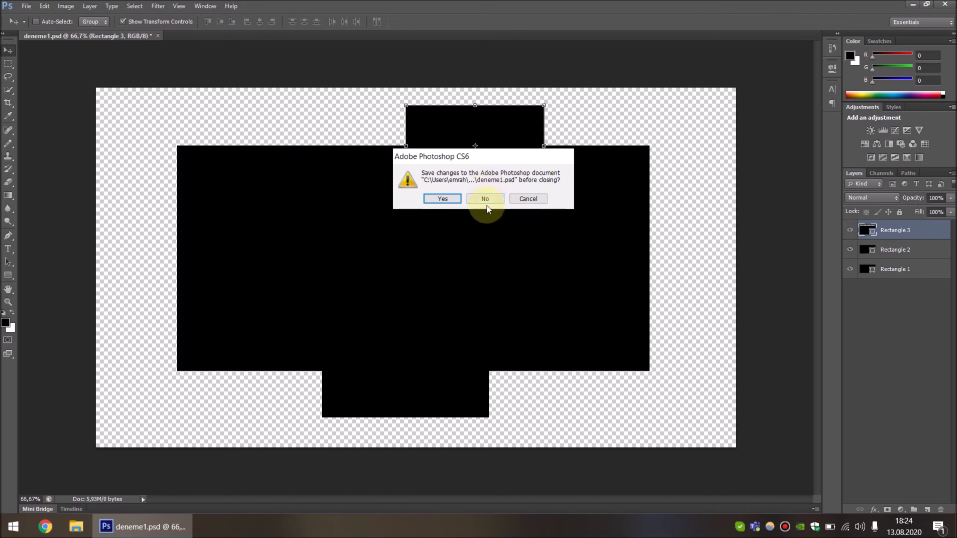
- Close deneme1.psd without saving the moved rectangle
{"action": "left_click", "coordinate": [530, 199]}
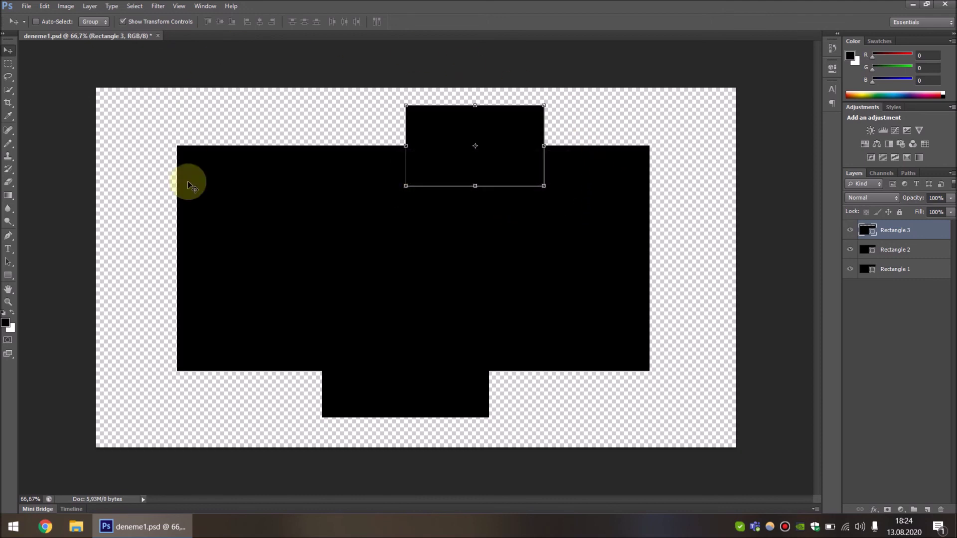
{"action": "left_click", "coordinate": [158, 36]}
{"action": "left_click", "coordinate": [491, 197]}
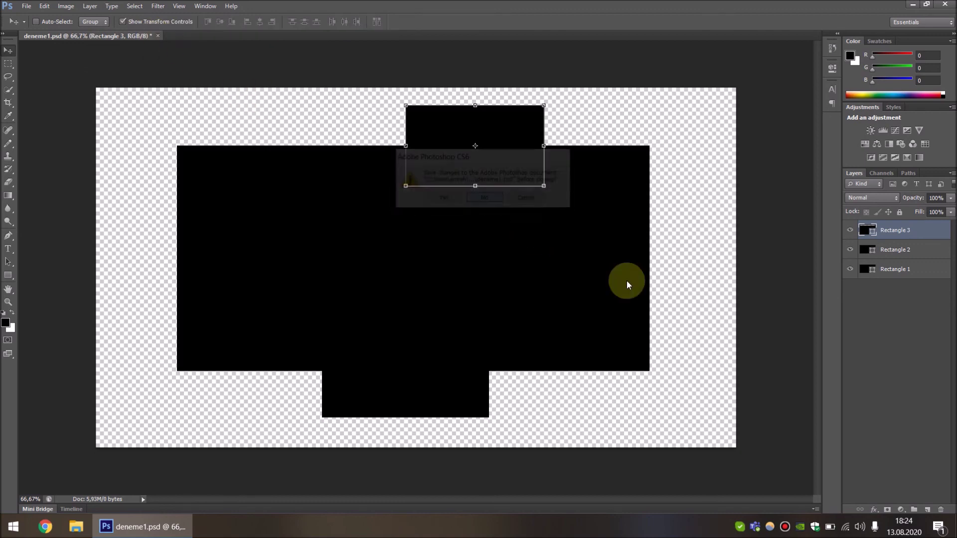
- Reopen deneme1.psd from the desktop and delete the two small rectangles as a trial
{"action": "left_click", "coordinate": [954, 533]}
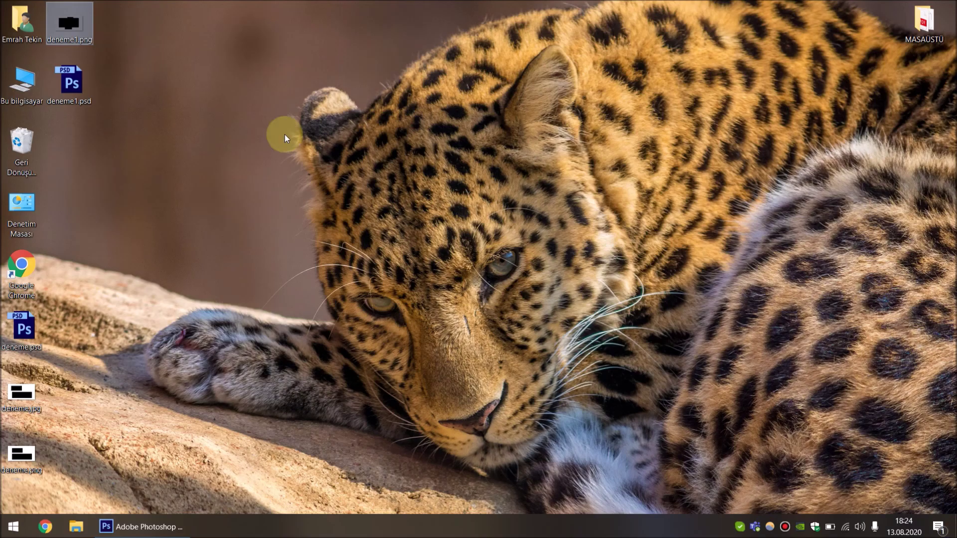
{"action": "left_click", "coordinate": [69, 88]}
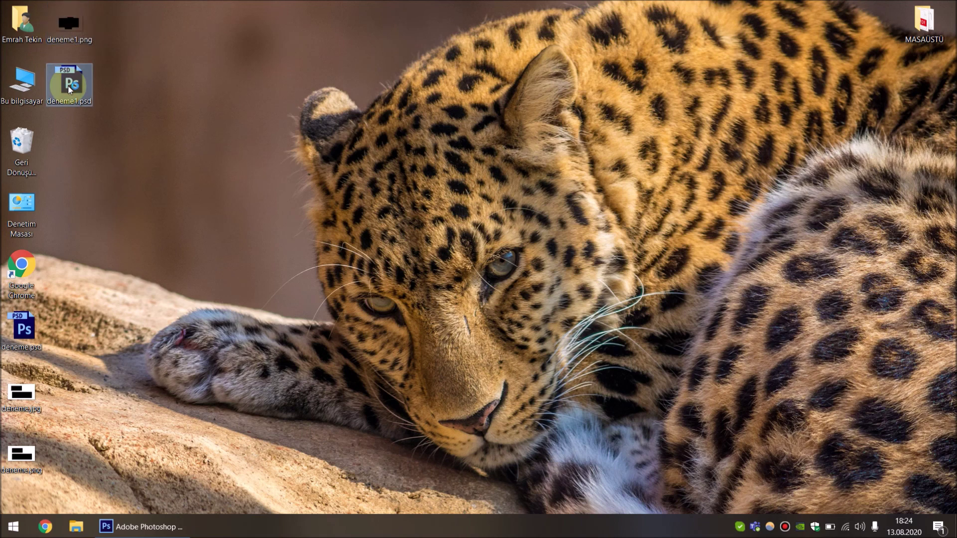
{"action": "double_click", "coordinate": [69, 87]}
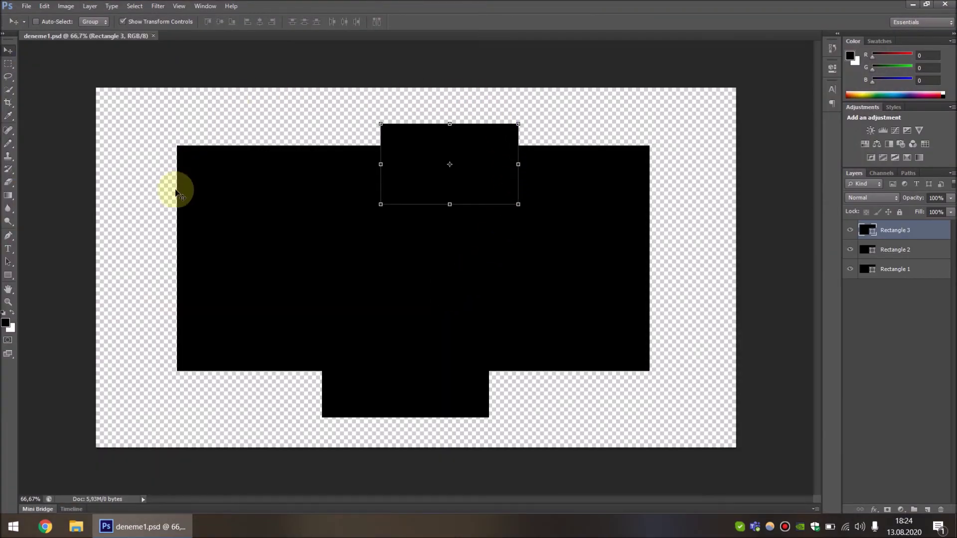
{"action": "key", "text": "Delete"}
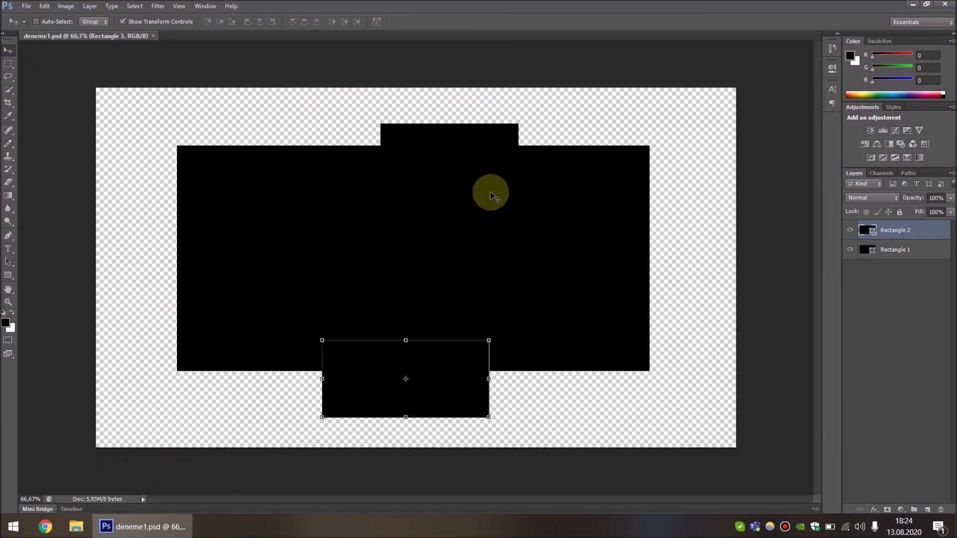
{"action": "key", "text": "Delete"}
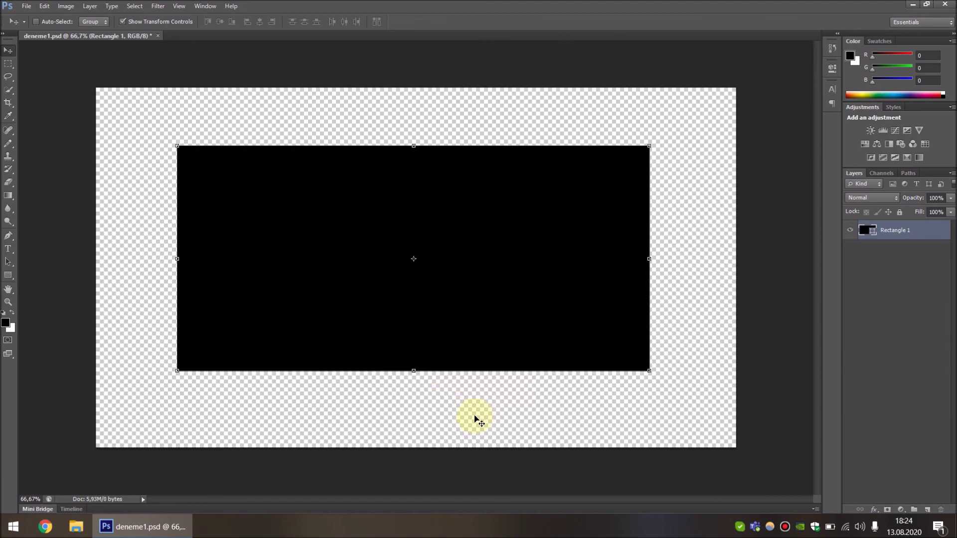
- Close without saving the deletions, then reopen deneme1.psd from the desktop
{"action": "left_click", "coordinate": [158, 36]}
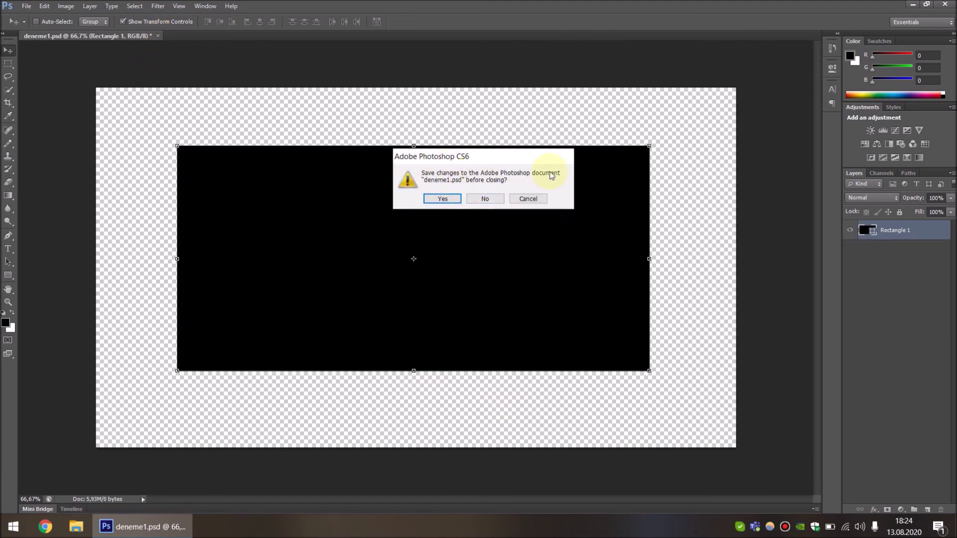
{"action": "left_click", "coordinate": [491, 199]}
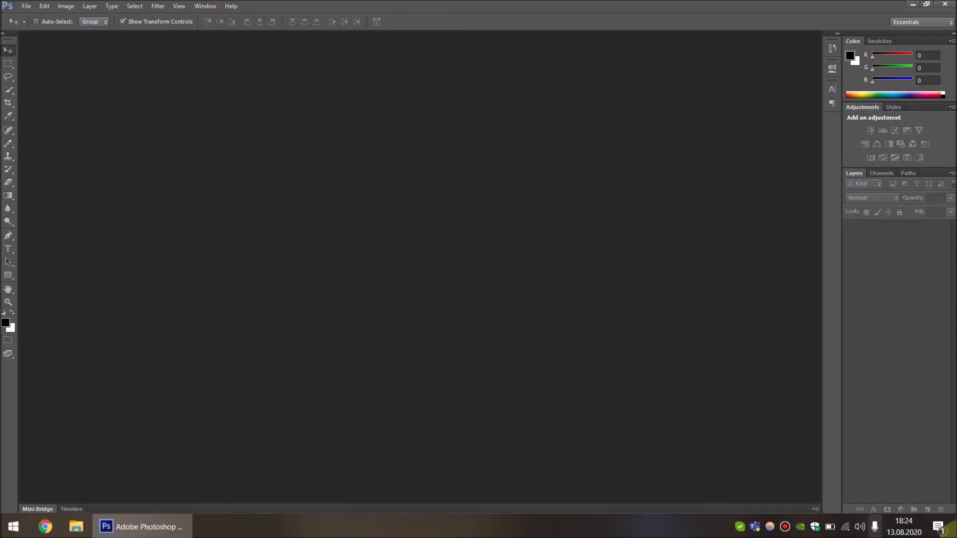
{"action": "left_click", "coordinate": [955, 528]}
{"action": "left_click", "coordinate": [82, 89]}
{"action": "double_click", "coordinate": [82, 88]}
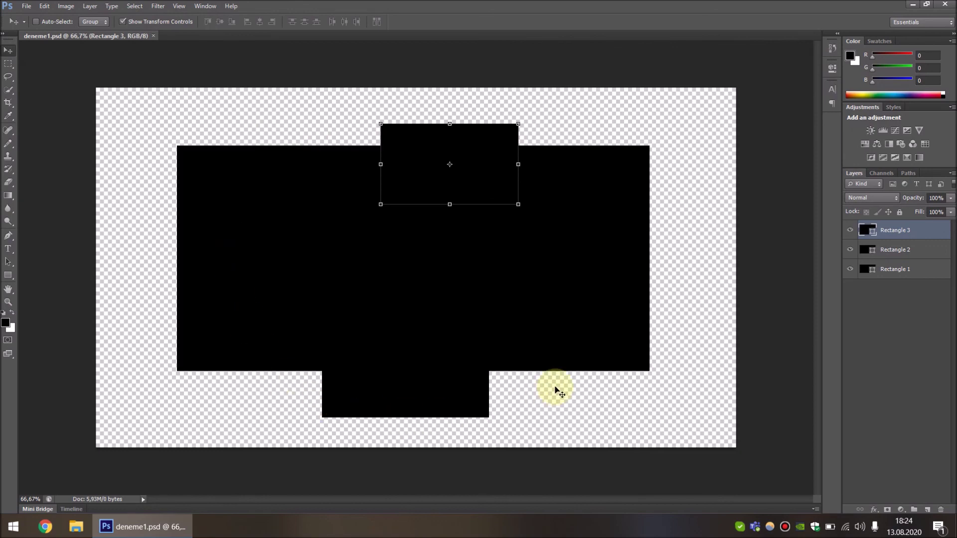
- Delete Rectangle 3 and Rectangle 2, then open and cancel the Save As dialog
{"action": "key", "text": "Delete"}
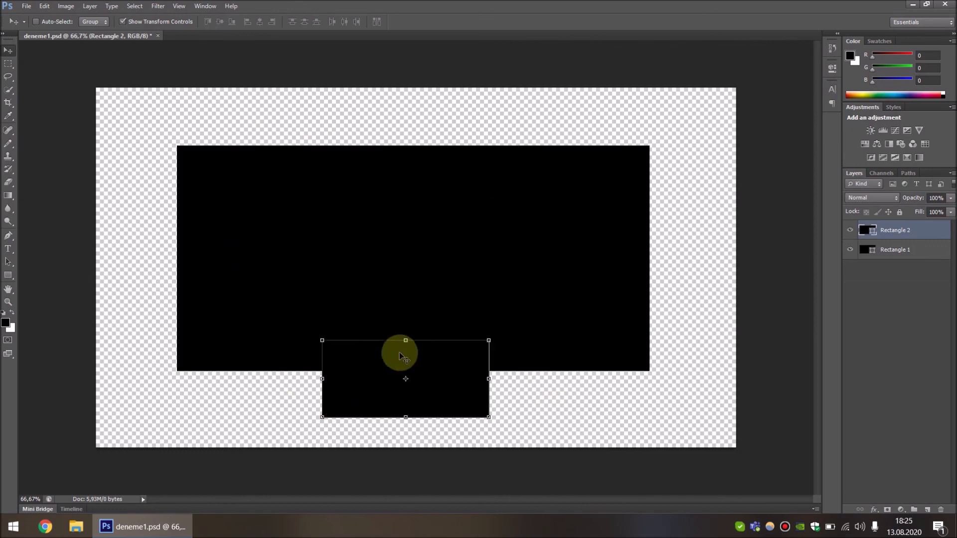
{"action": "key", "text": "Delete"}
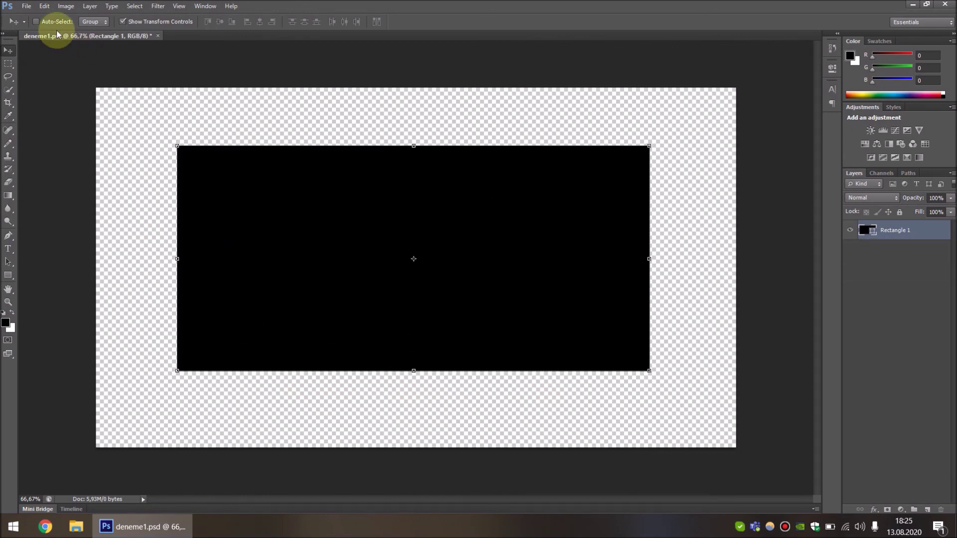
{"action": "left_click", "coordinate": [31, 10]}
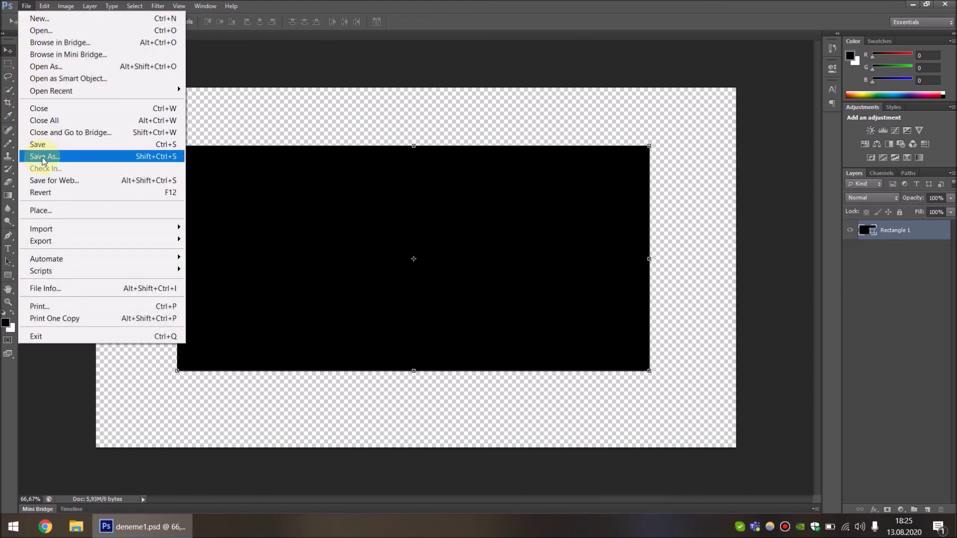
{"action": "left_click", "coordinate": [155, 156]}
{"action": "left_click", "coordinate": [474, 286]}
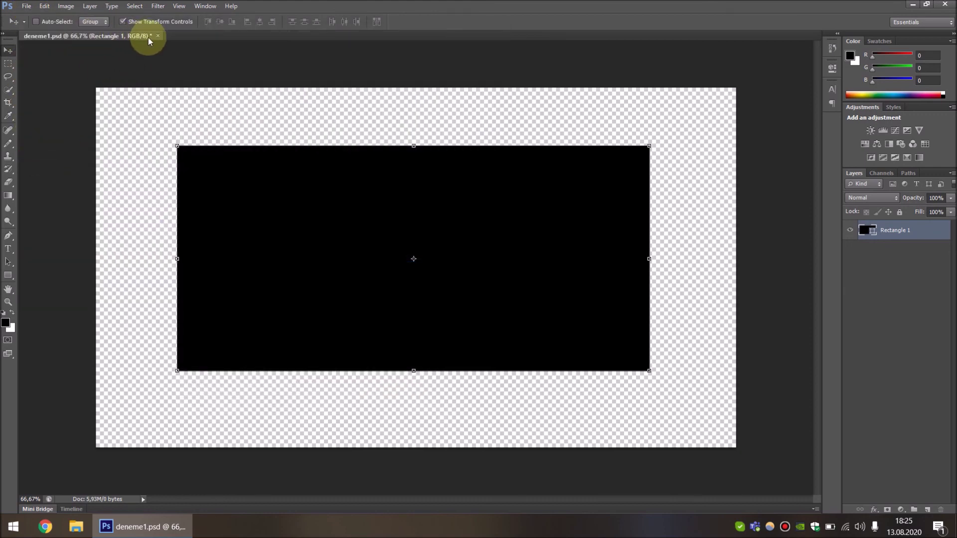
- Close deneme1.psd saving the one-rectangle version, then reopen it from the desktop
{"action": "left_click", "coordinate": [158, 36]}
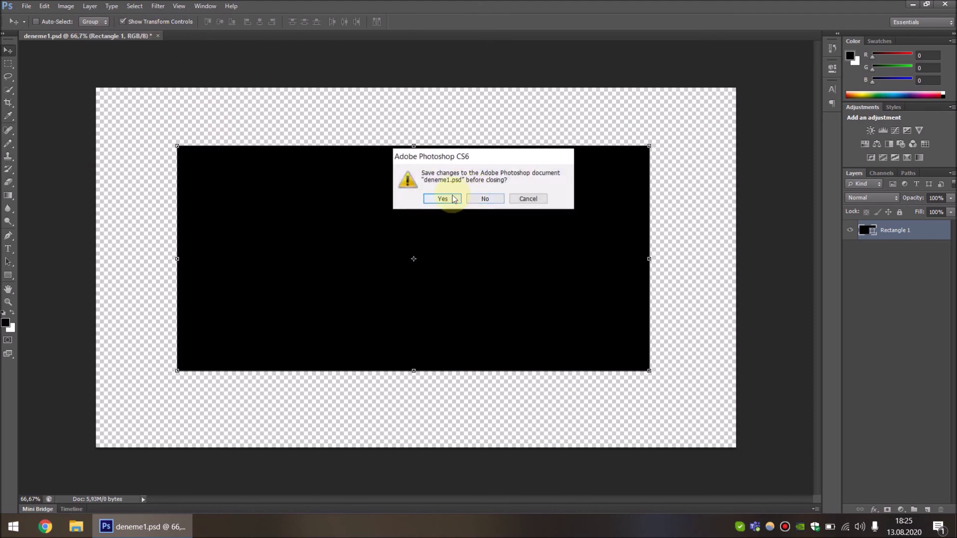
{"action": "left_click", "coordinate": [441, 197]}
{"action": "left_click", "coordinate": [955, 530]}
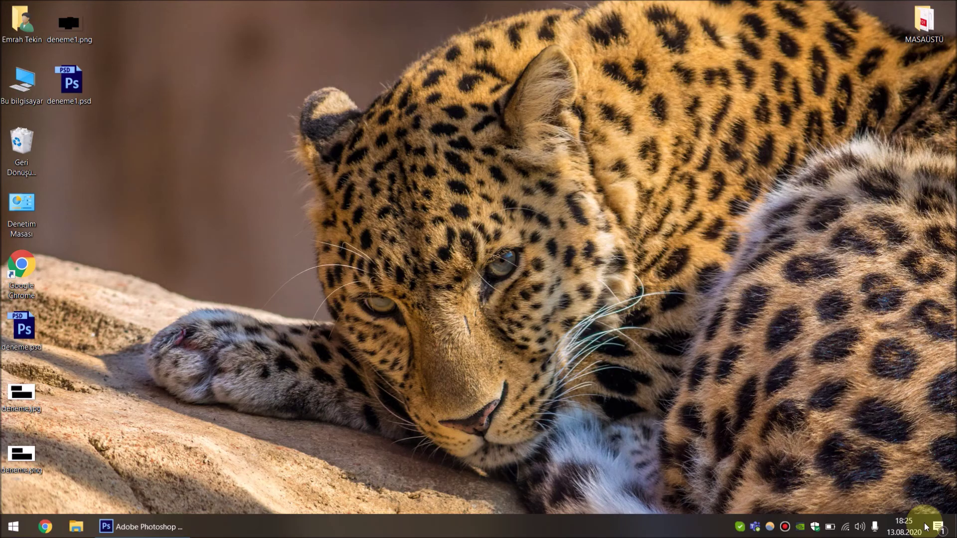
{"action": "double_click", "coordinate": [71, 81]}
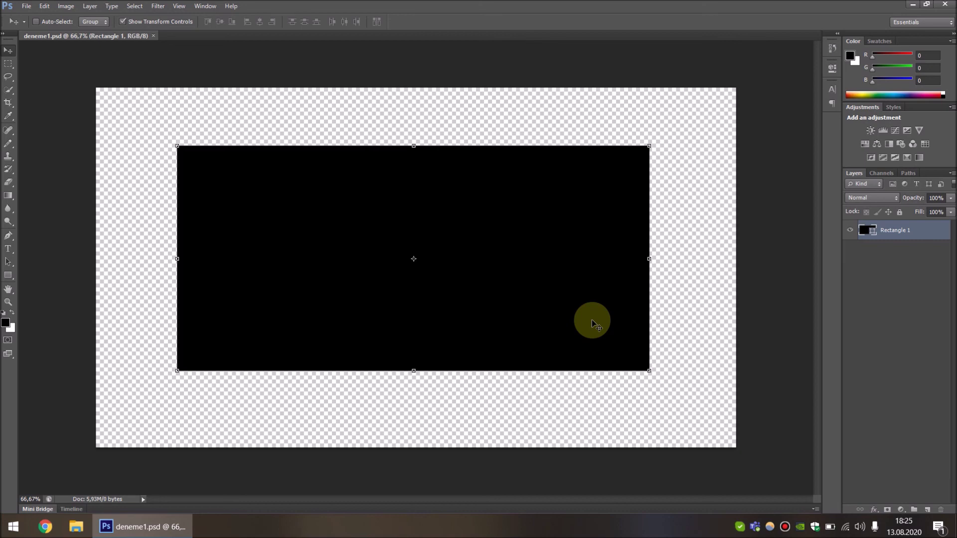
- Drag the large black rectangle slightly left and then lower on the canvas
{"action": "left_click_drag", "start_coordinate": [484, 304], "coordinate": [476, 304]}
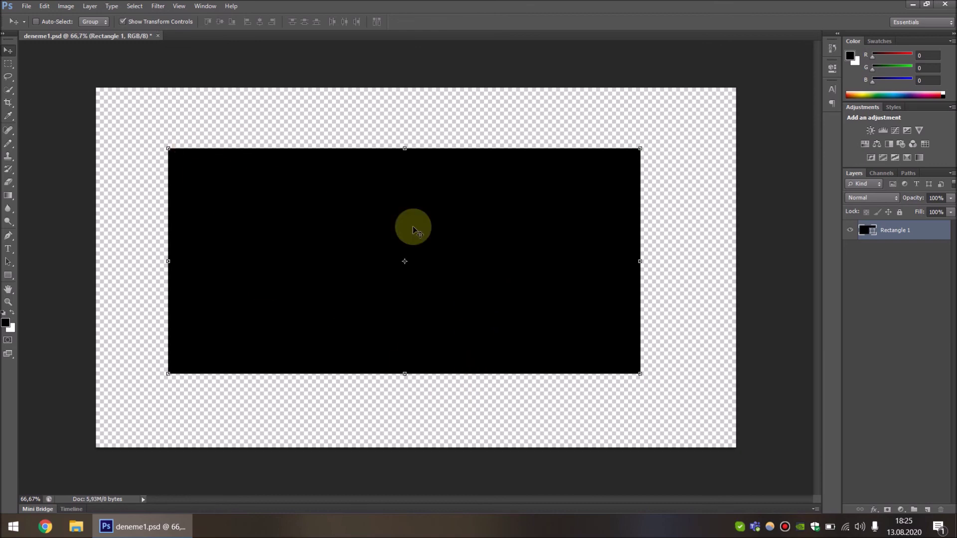
{"action": "mouse_move", "coordinate": [497, 305]}
{"action": "left_mouse_down"}
{"action": "mouse_move", "coordinate": [574, 348]}
{"action": "mouse_move", "coordinate": [483, 293]}
{"action": "mouse_move", "coordinate": [479, 347]}
{"action": "left_mouse_up"}
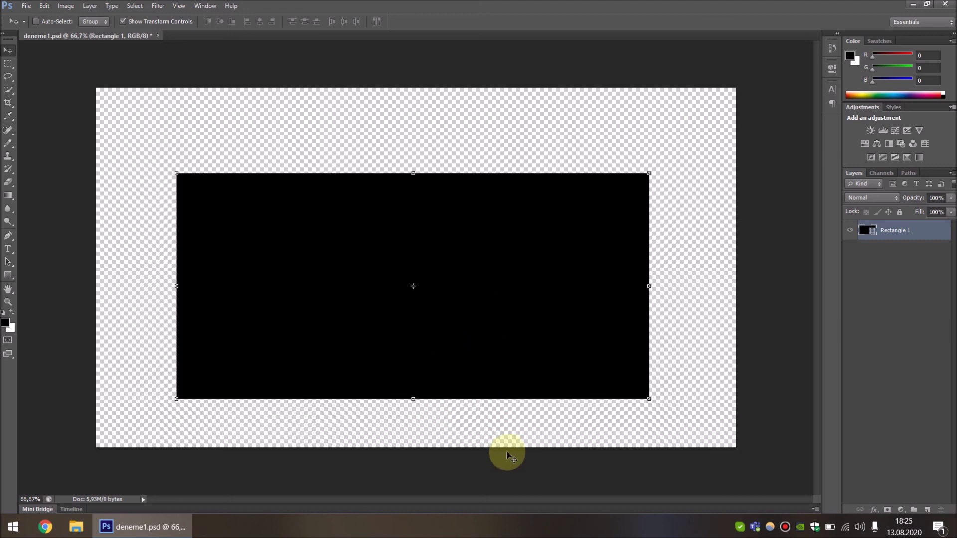